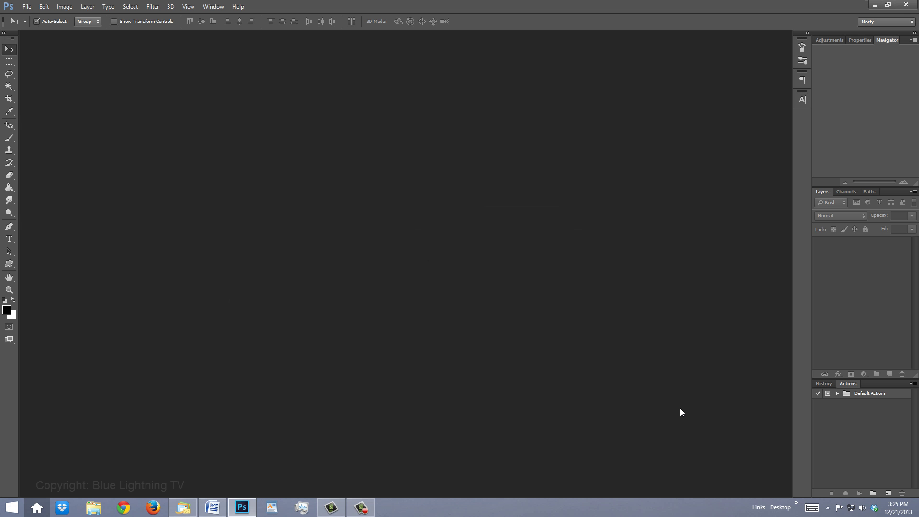
- Make a new white document 1580 × 922 pixels at 150 ppi with Ctrl+N
key(ctrl+n)
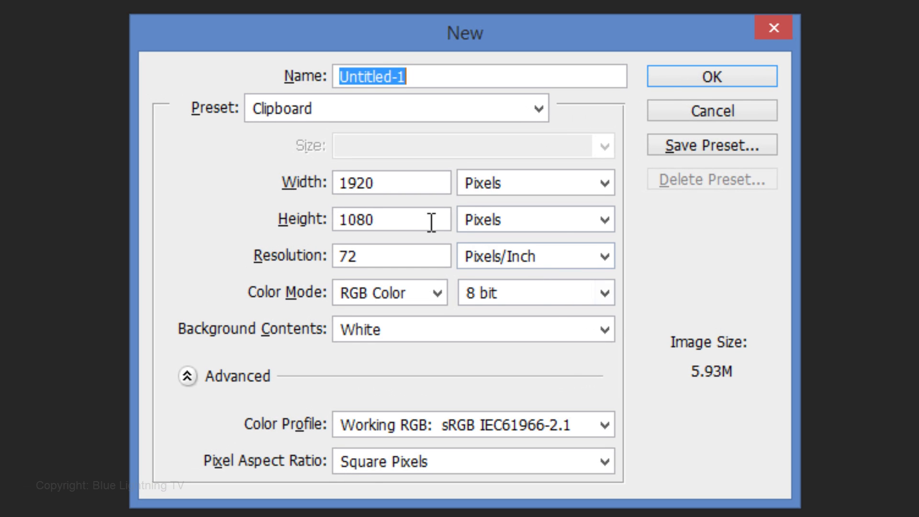
click(304, 182)
text(1580)
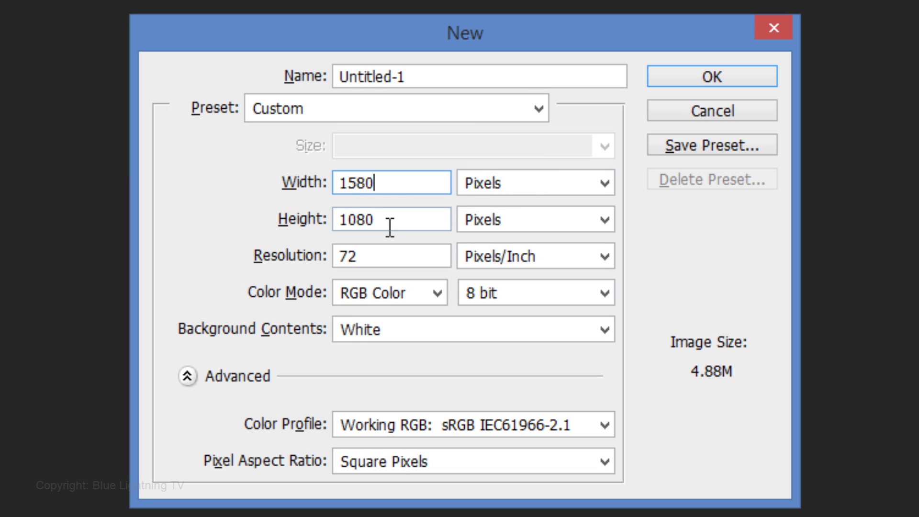
key(Tab)
text(922)
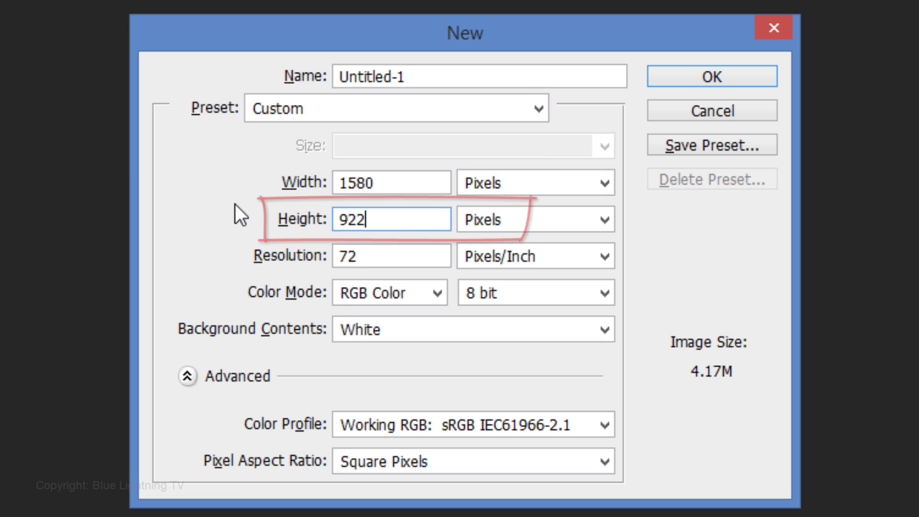
double_click(379, 260)
text(150)
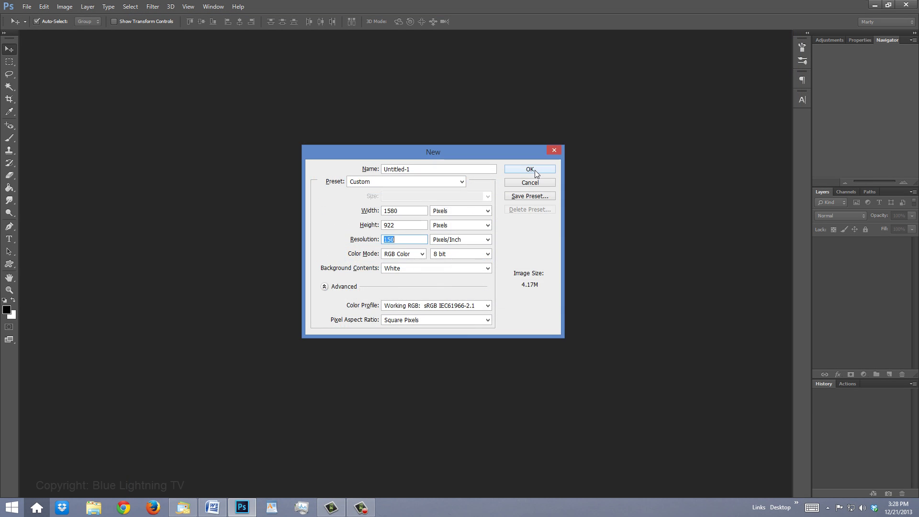
click(535, 171)
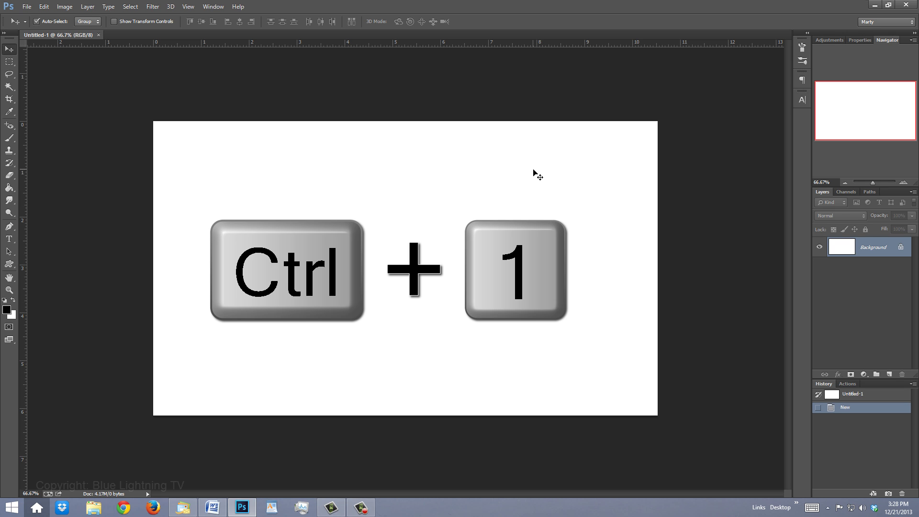
- View the canvas at 100% and fill the Background layer with black
key(ctrl+1)
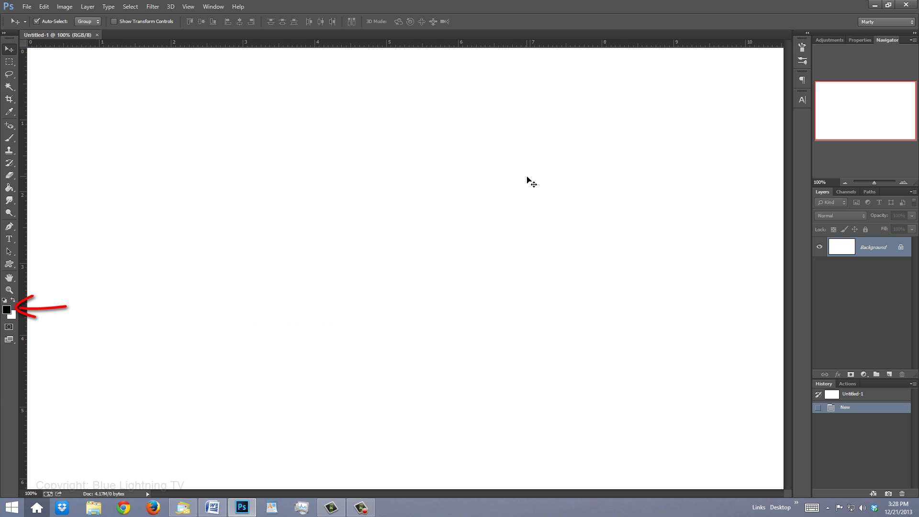
key(alt+Delete)
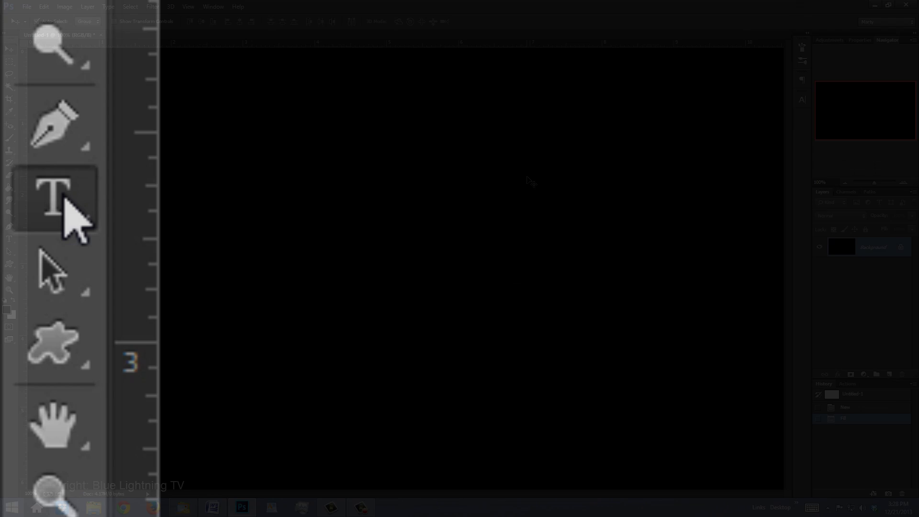
right_click(9, 239)
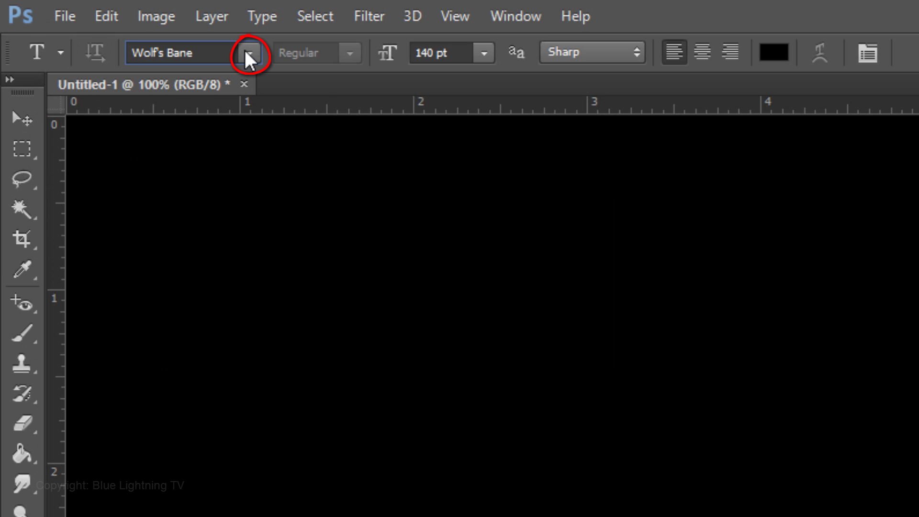
- Set the type font to Wolf's Bane and begin choosing the text colour
click(249, 57)
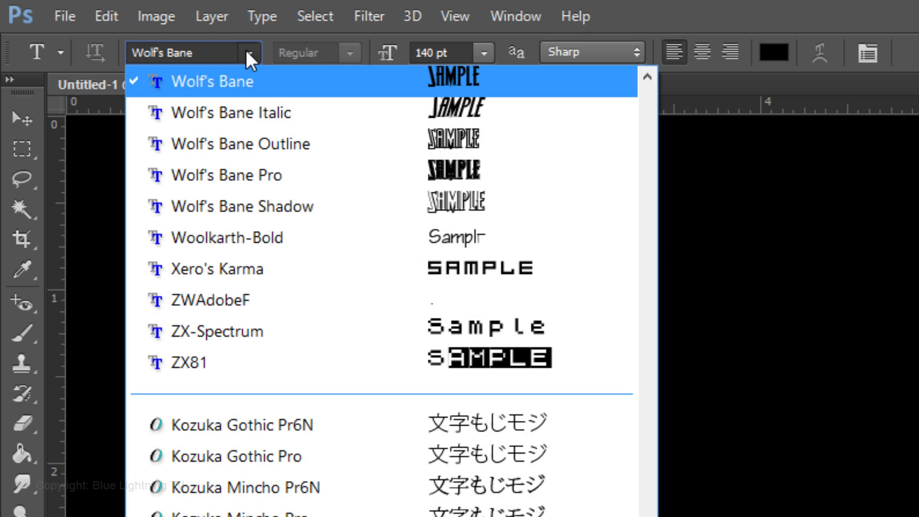
click(249, 53)
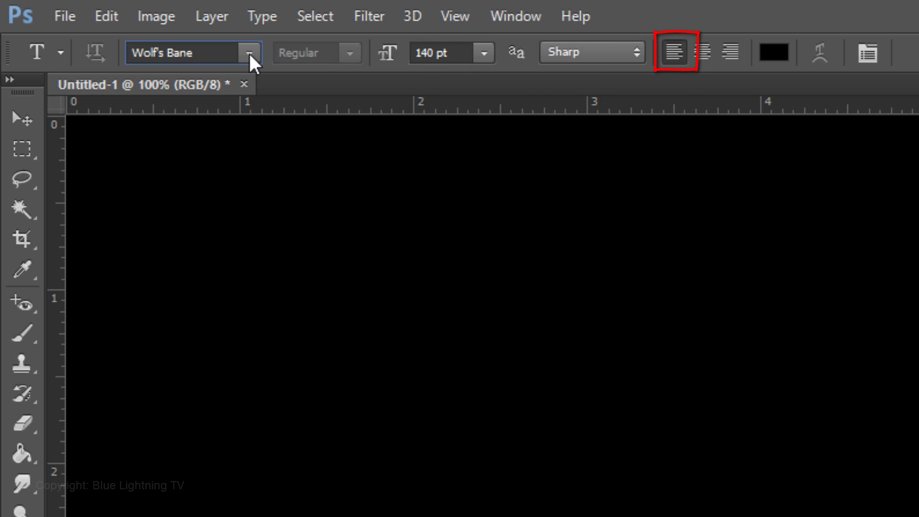
click(779, 58)
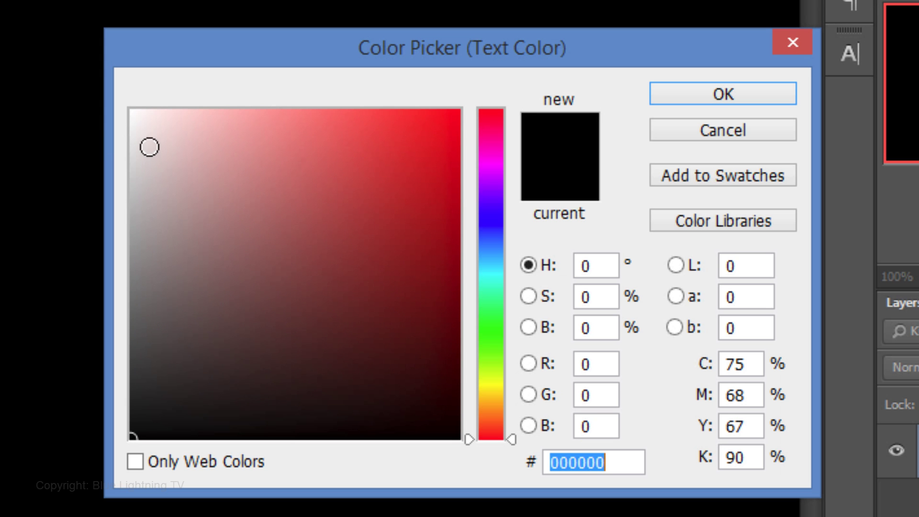
- Set the text colour to white (ffffff) and type APOCALYPSE
text(ffffff)
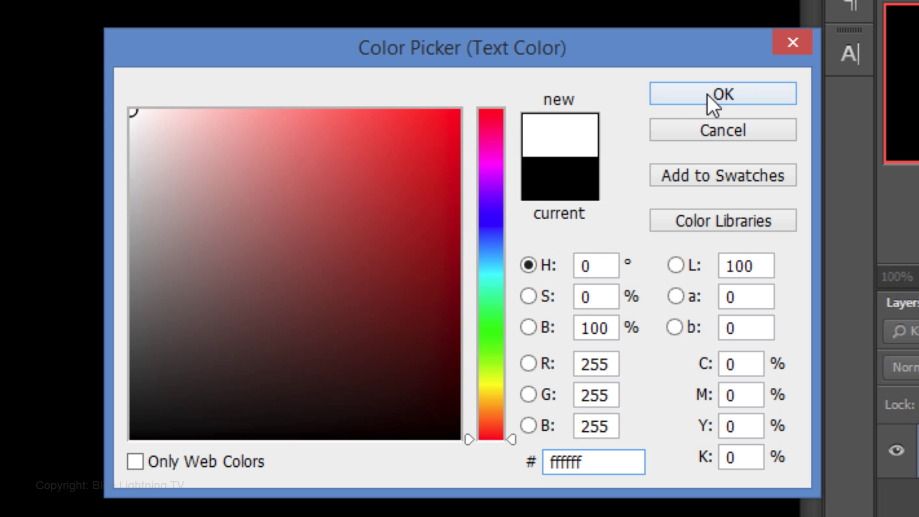
click(708, 95)
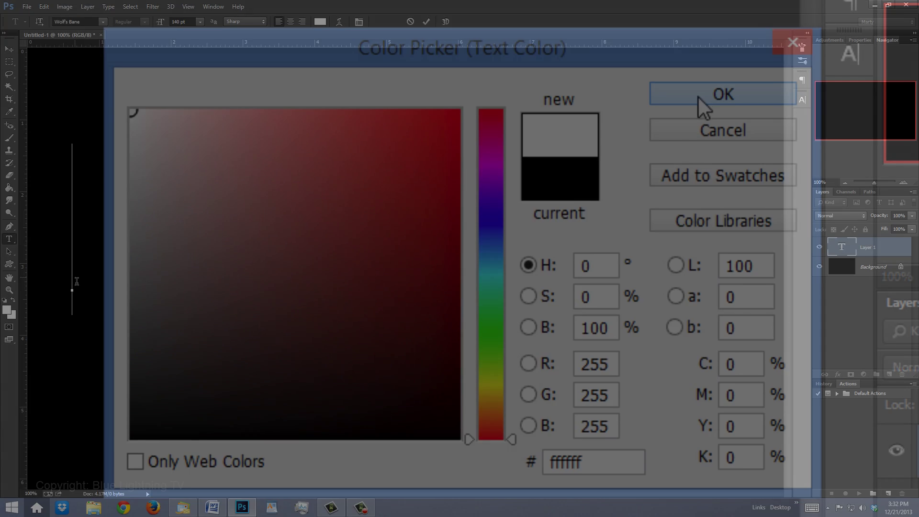
text(APOCA)
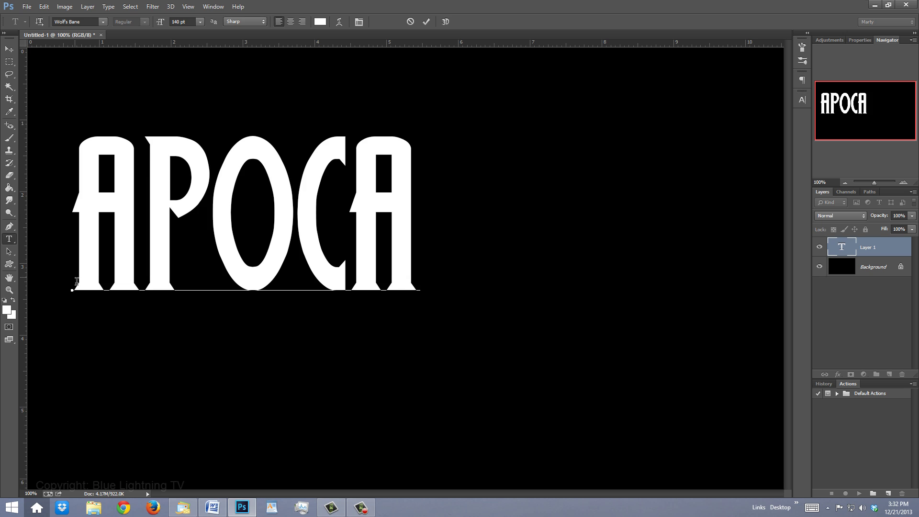
text(LYPSE)
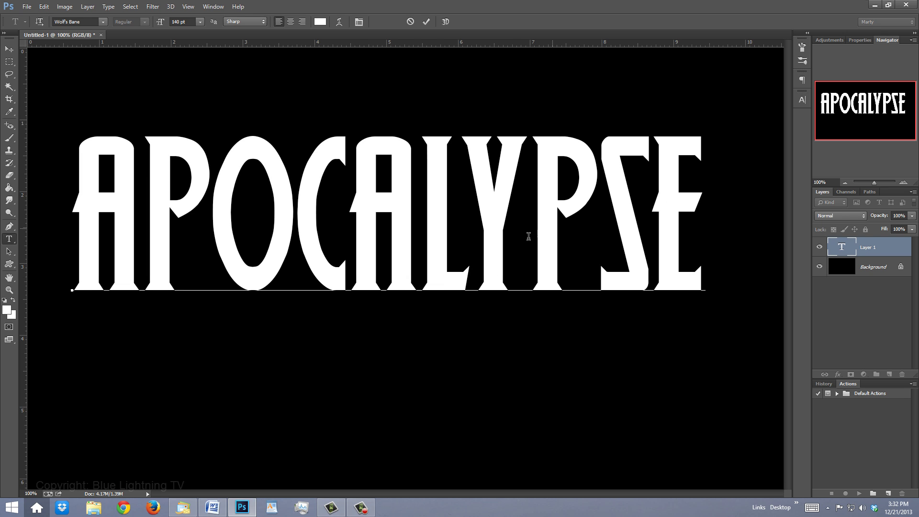
- Make the second A 180 pt and shift it 16 pt below the baseline
drag(419, 237, 366, 237)
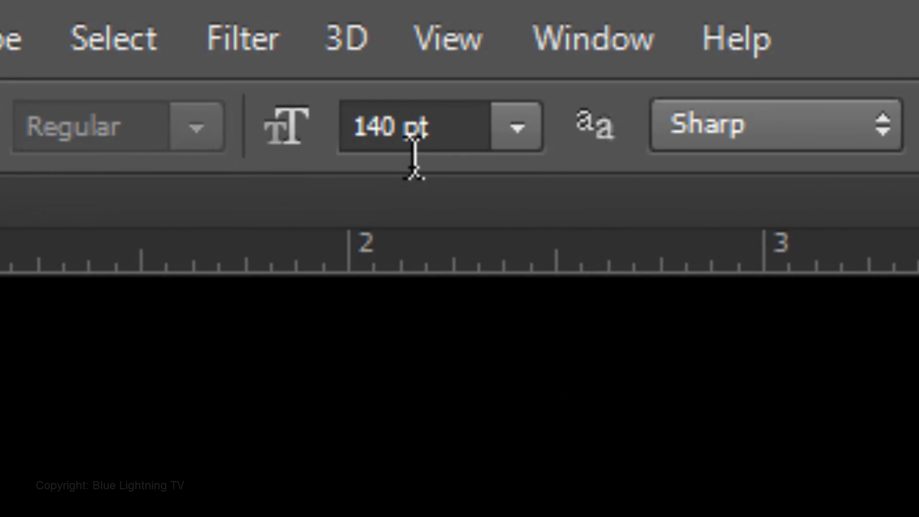
click(189, 23)
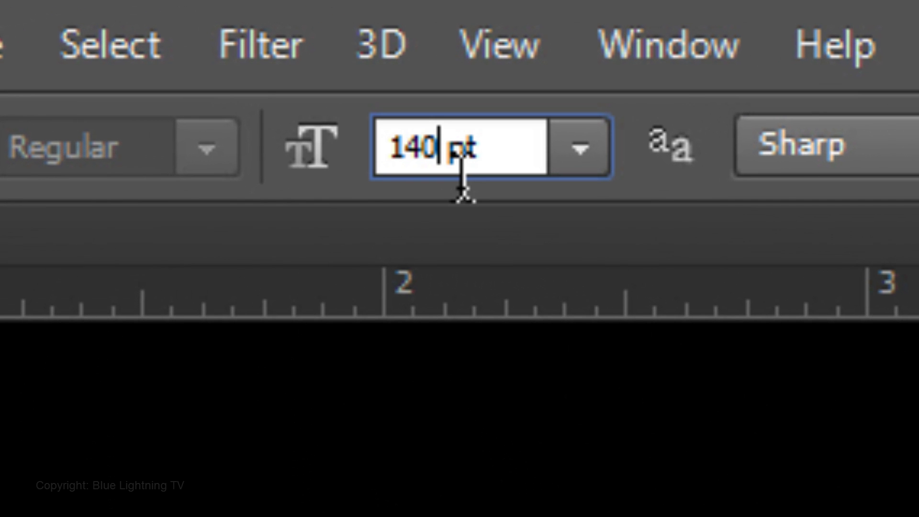
key(BackSpace)
key(BackSpace)
text(80)
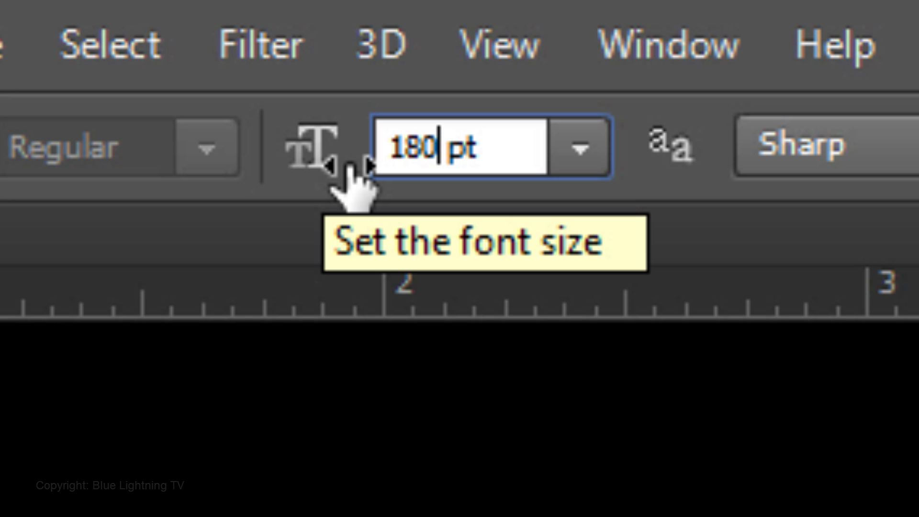
click(689, 53)
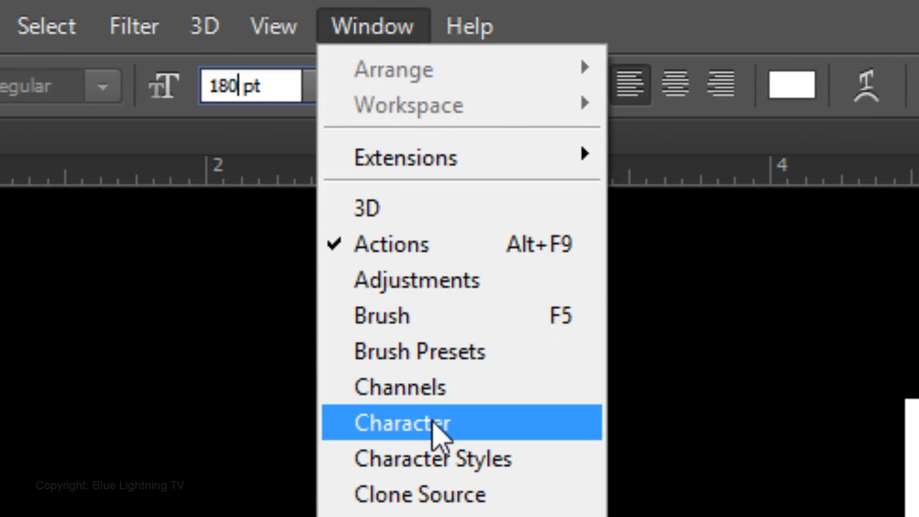
click(433, 423)
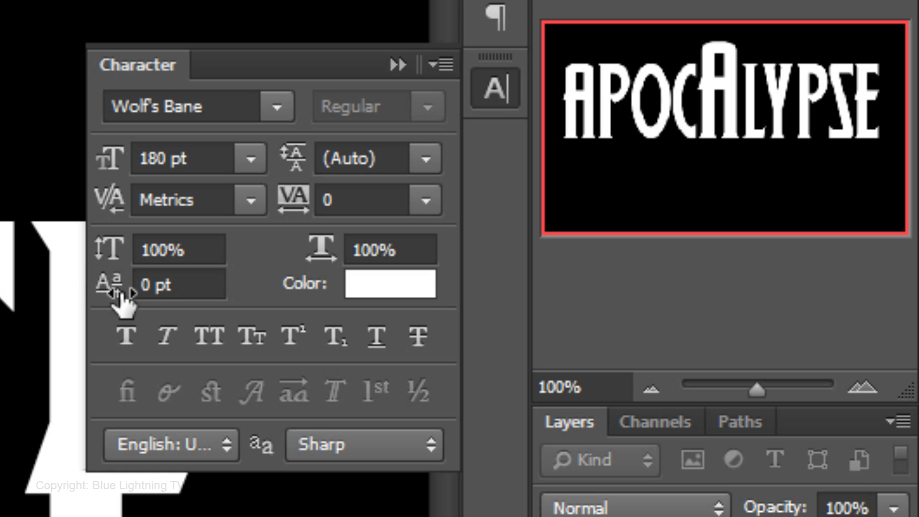
mouse_move(123, 300)
mouse_down()
mouse_move(104, 294)
mouse_move(110, 288)
mouse_up()
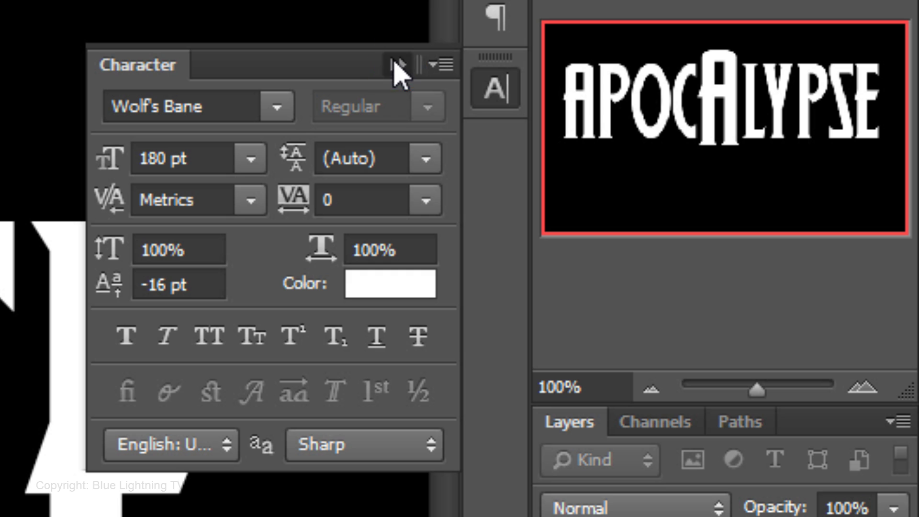
click(399, 66)
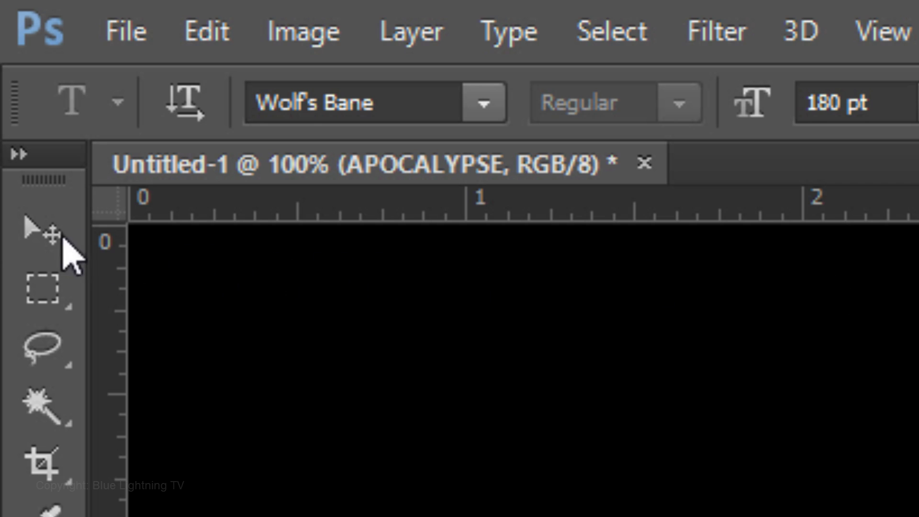
- With the Move tool and a full-canvas selection, align APOCALYPSE to horizontal and vertical centres
click(51, 246)
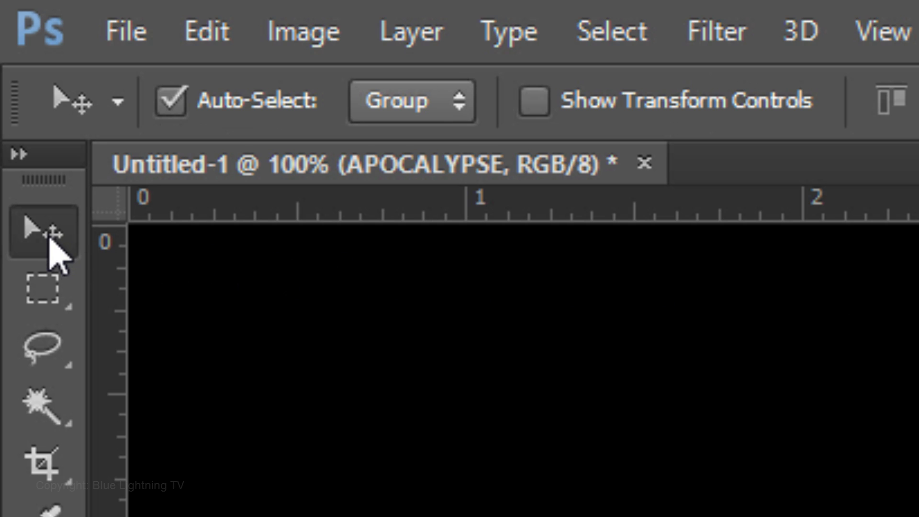
key(ctrl+a)
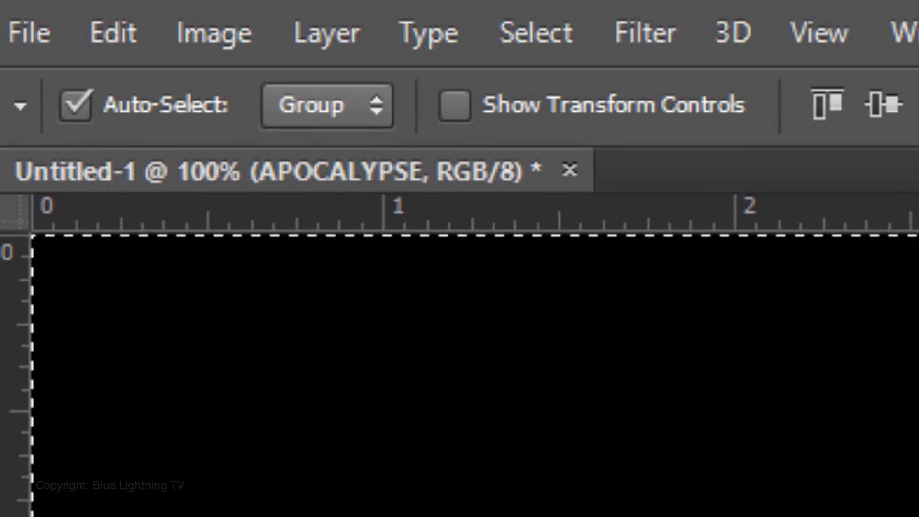
click(590, 151)
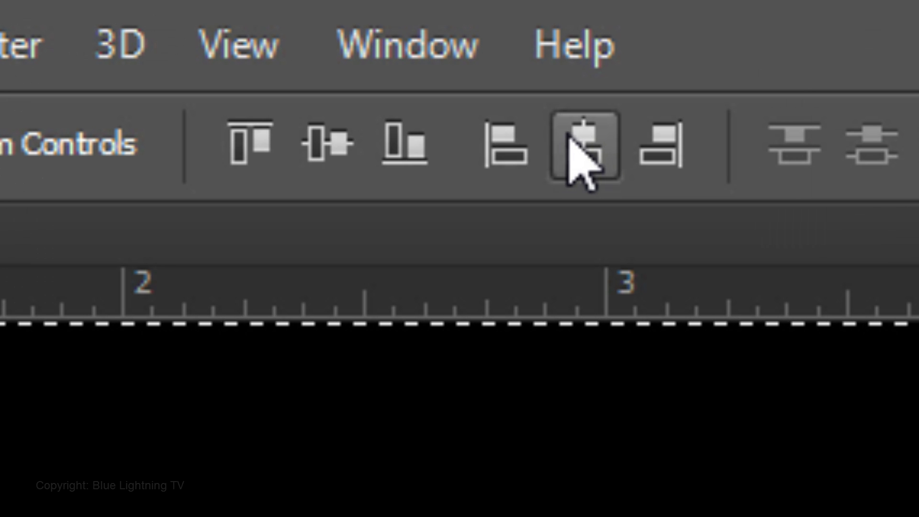
click(202, 21)
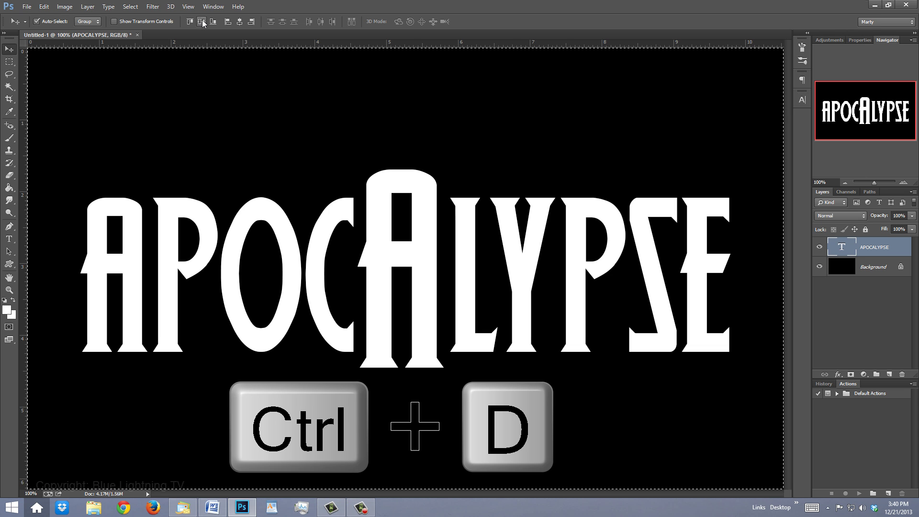
- Add a Chisel Hard, Down, 250 px Bevel & Emboss to the text
key(ctrl+d)
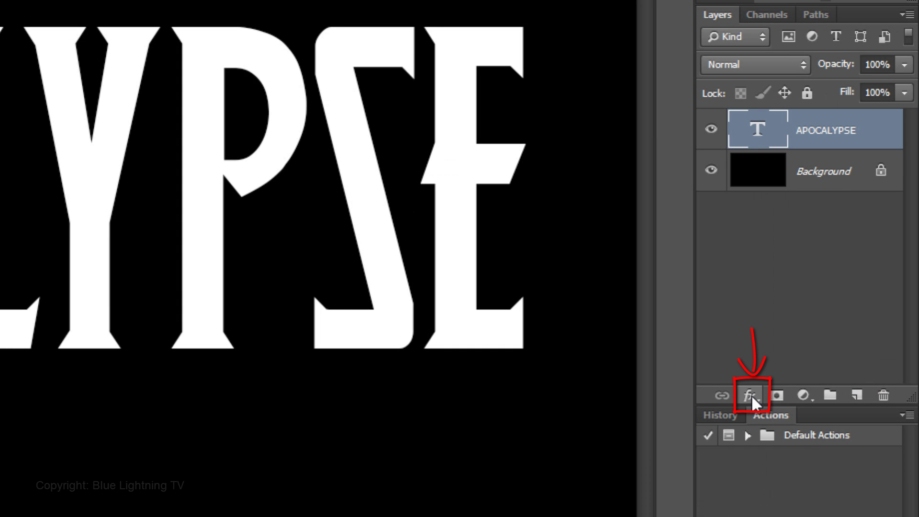
click(751, 394)
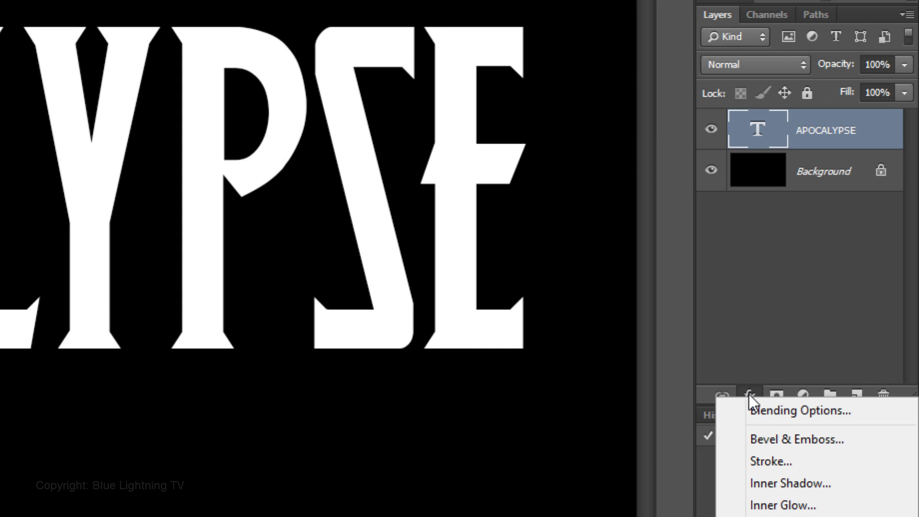
click(755, 444)
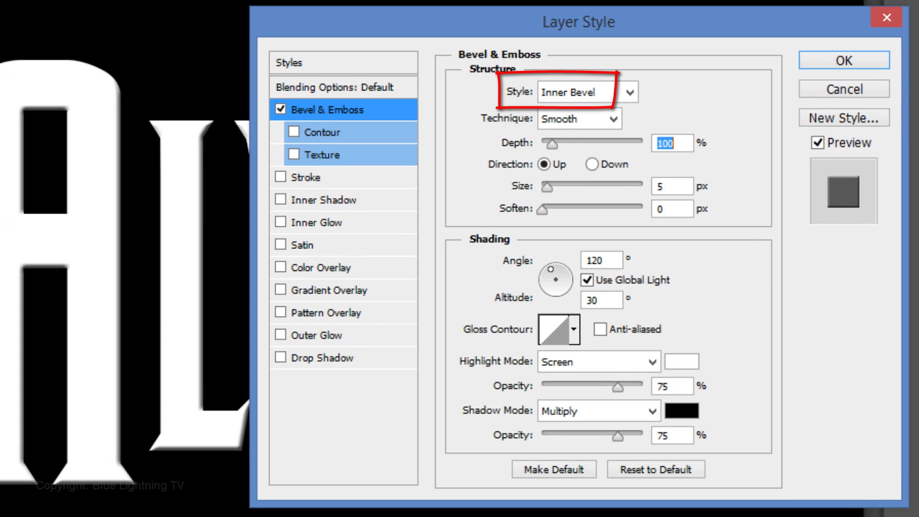
click(611, 123)
click(596, 152)
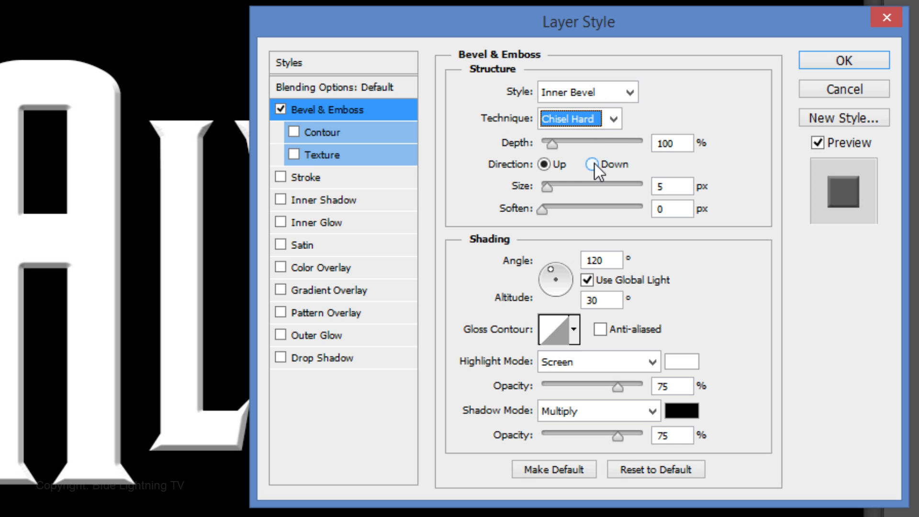
click(595, 165)
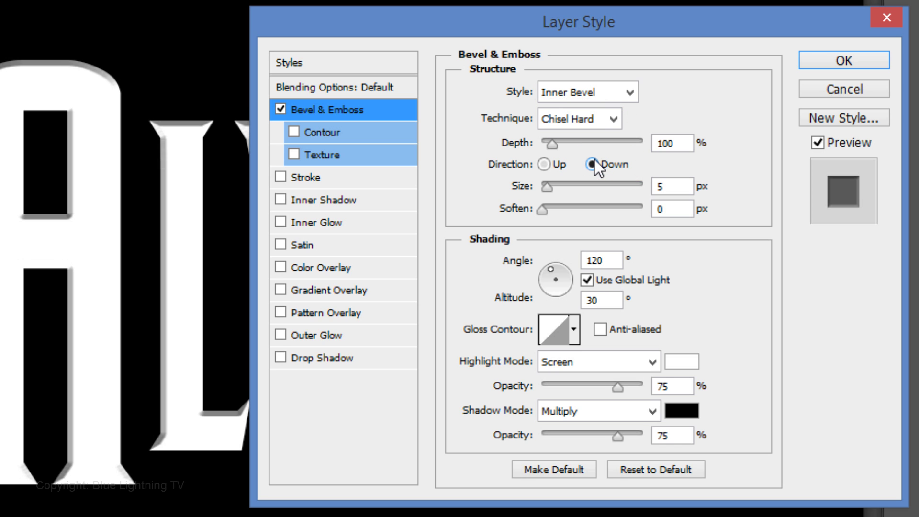
double_click(673, 187)
text(250)
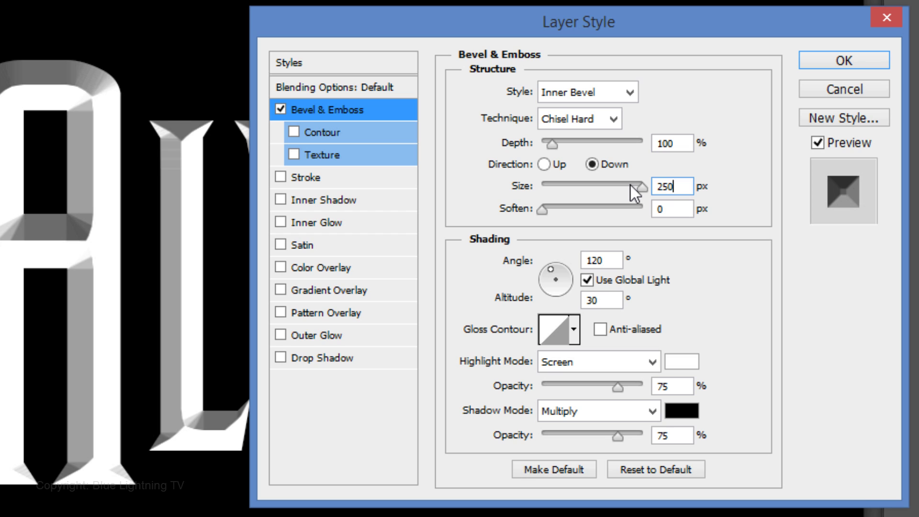
- Light the bevel without global light at 90° angle, 26° altitude, with a BEDAFF highlight
click(587, 280)
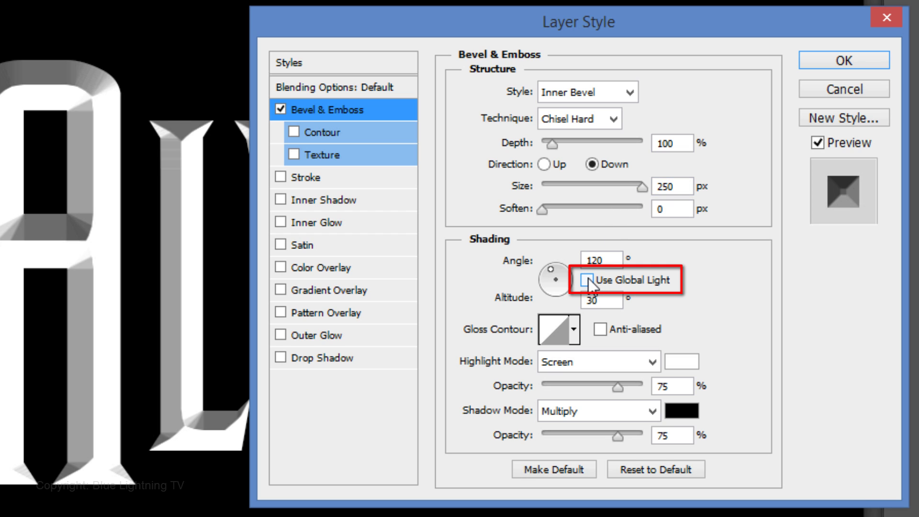
double_click(601, 260)
text(90)
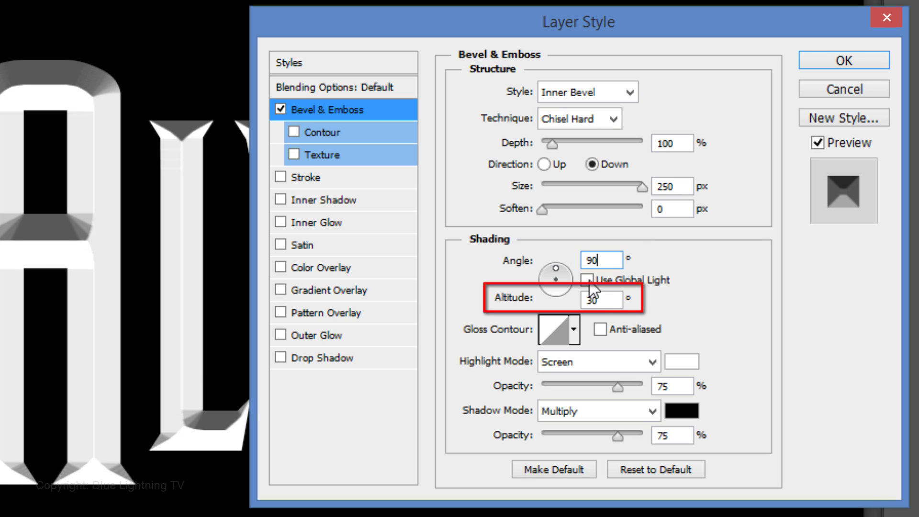
double_click(599, 300)
text(26)
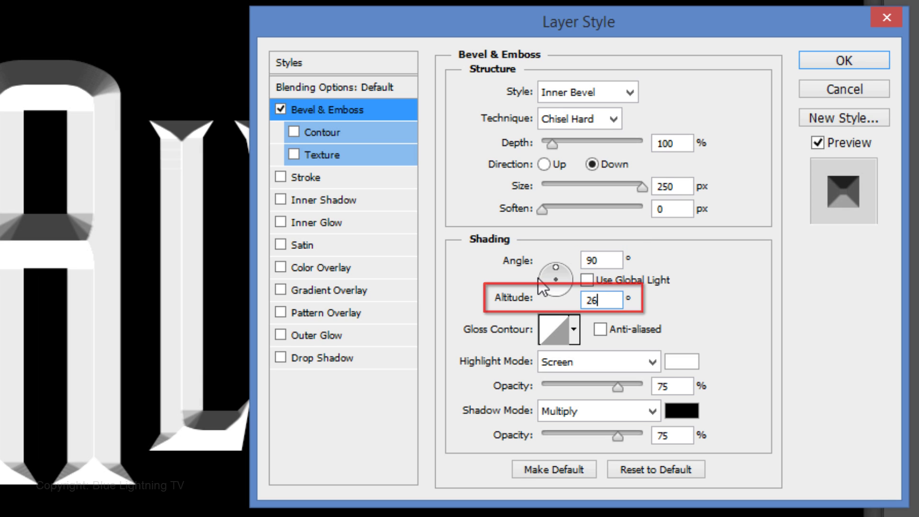
key(Return)
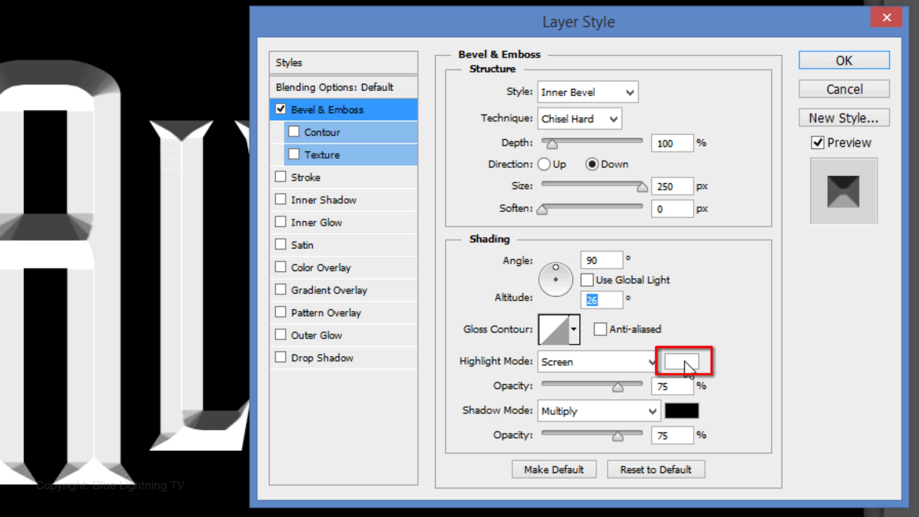
click(684, 362)
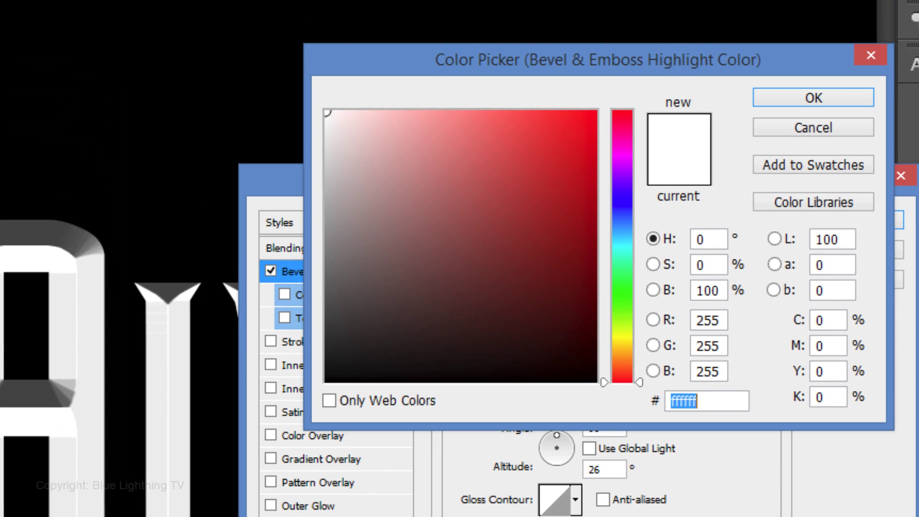
text(BEDAFF)
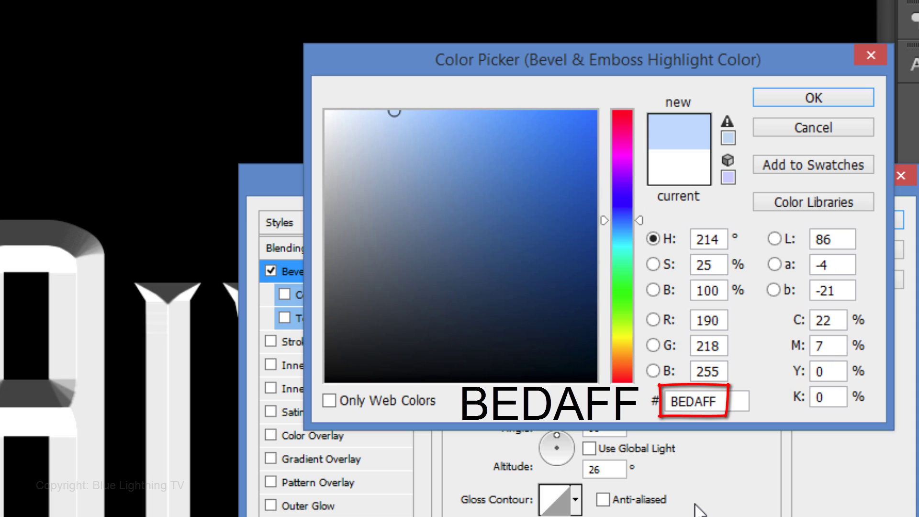
click(814, 99)
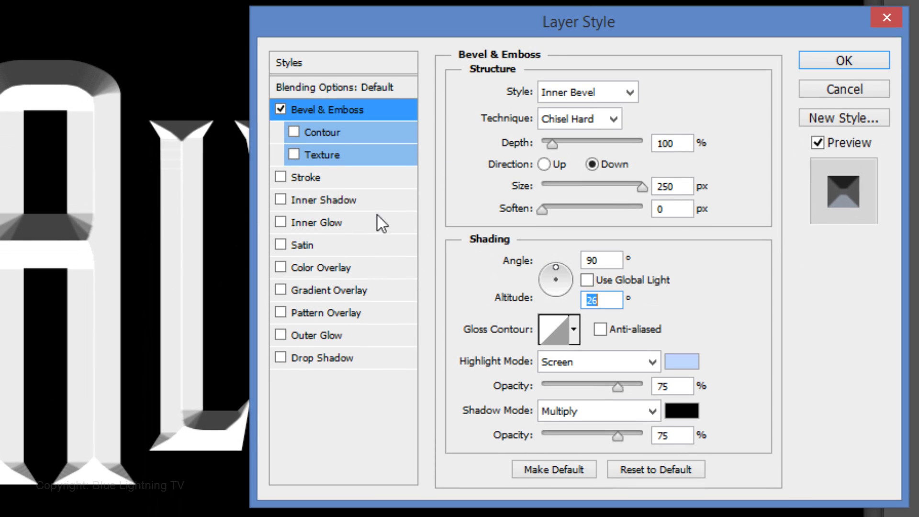
- Enable the default black-to-white linear Gradient Overlay at 90°
click(333, 291)
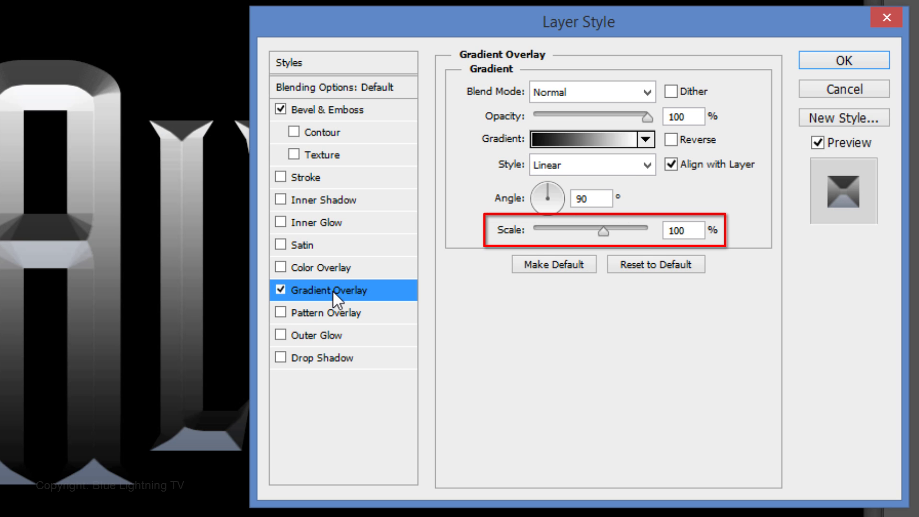
- Add a red (FF0000) Inner Glow using Hard Mix blending
click(317, 224)
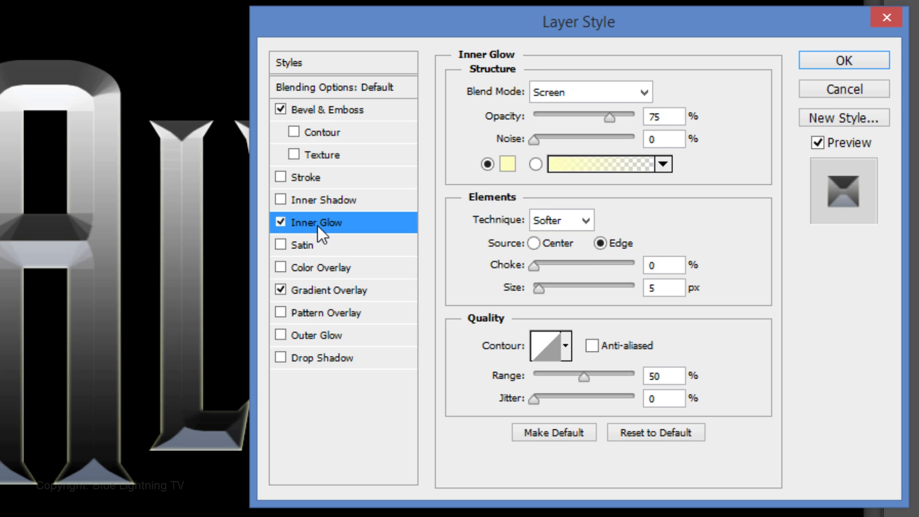
click(511, 164)
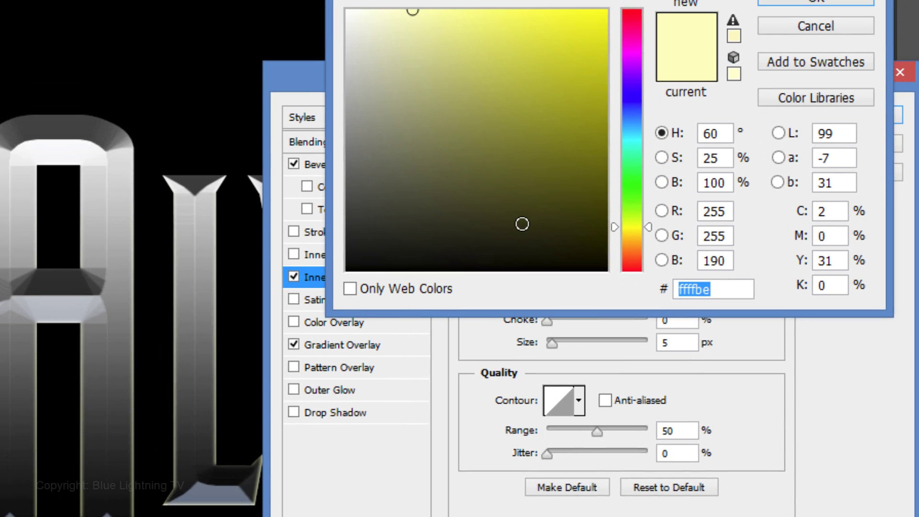
text(FF0000)
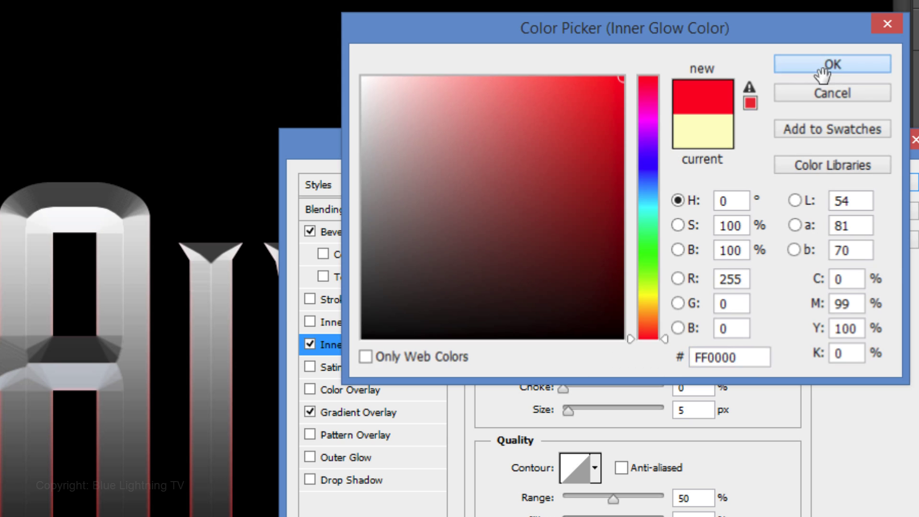
click(818, 67)
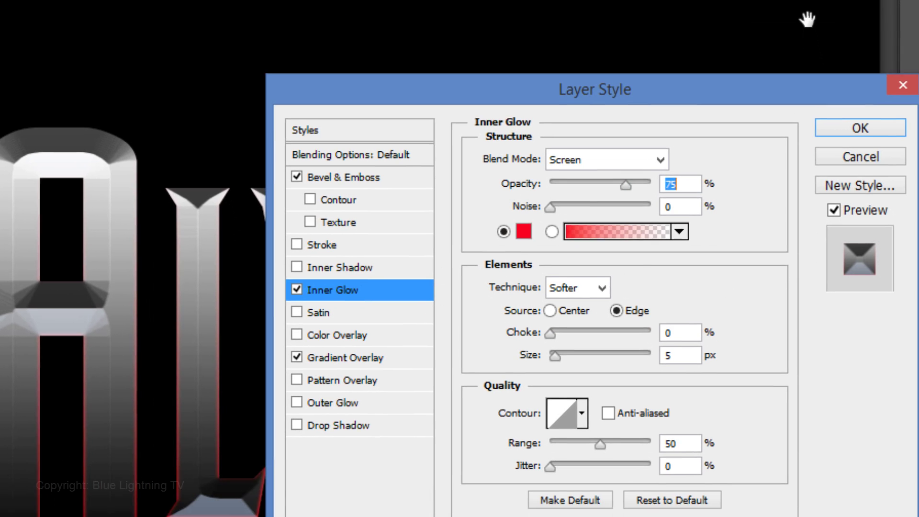
click(644, 92)
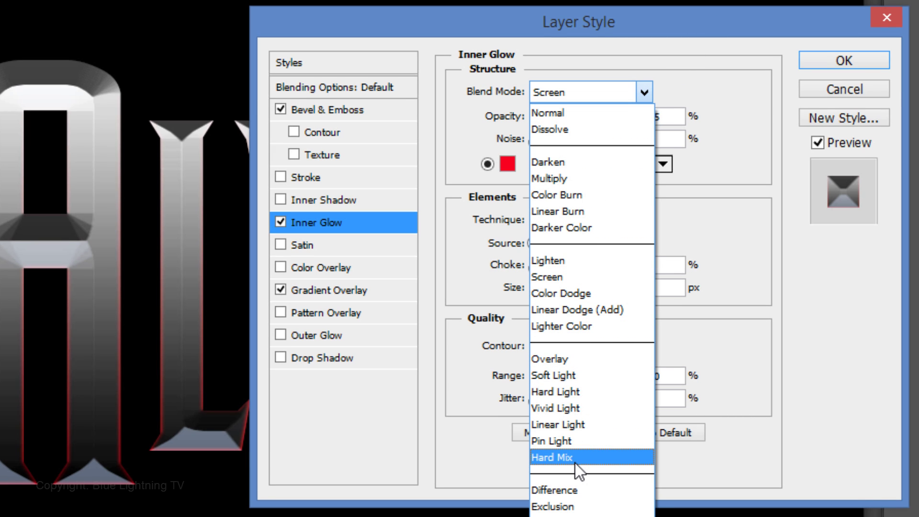
click(576, 459)
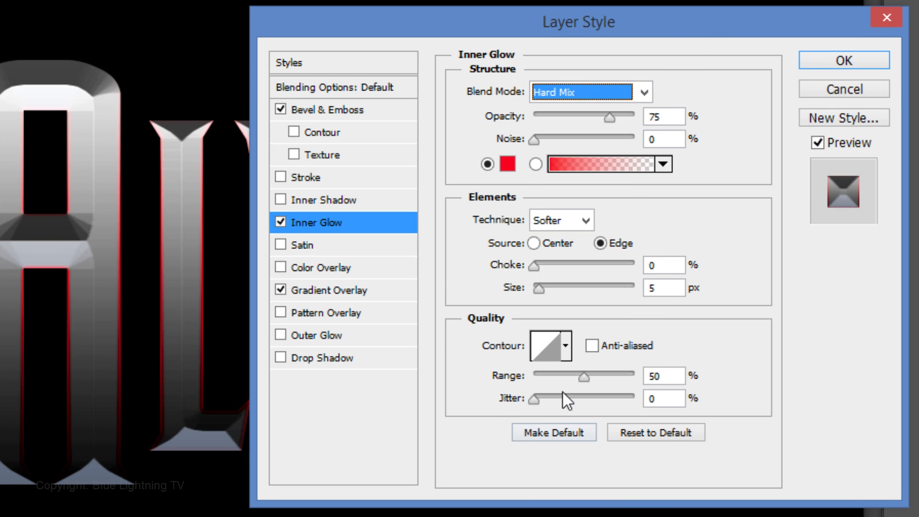
- Set the inner glow to Precise, Center source, 50% choke, 20 px size, Cove - Deep contour
click(586, 222)
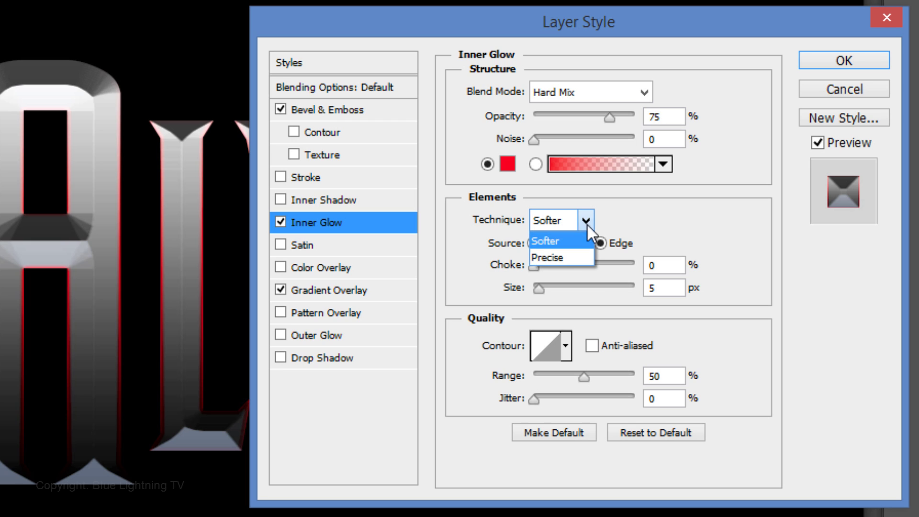
click(576, 263)
click(535, 243)
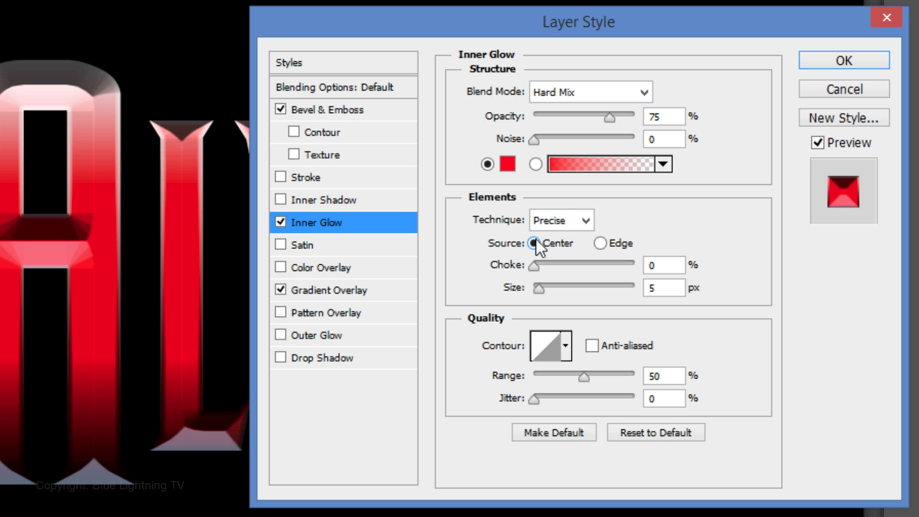
double_click(667, 265)
text(50)
key(Tab)
text(20)
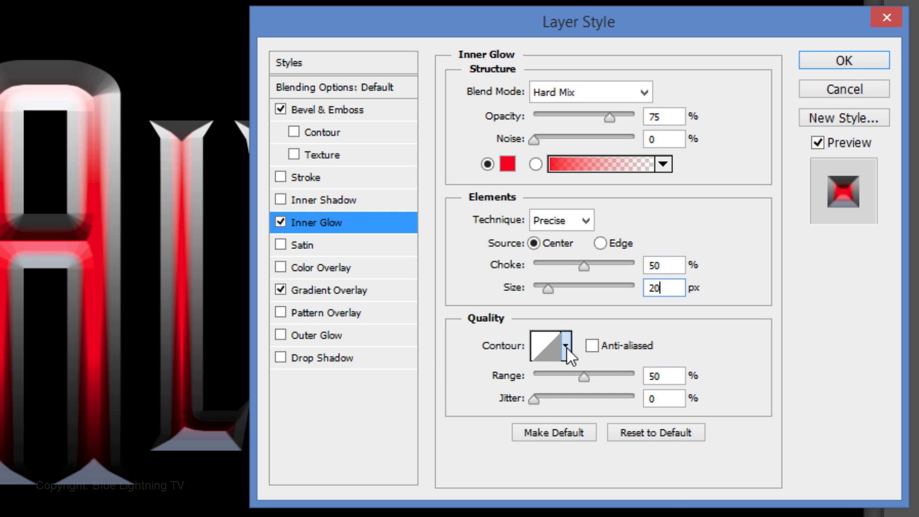
click(566, 349)
click(561, 398)
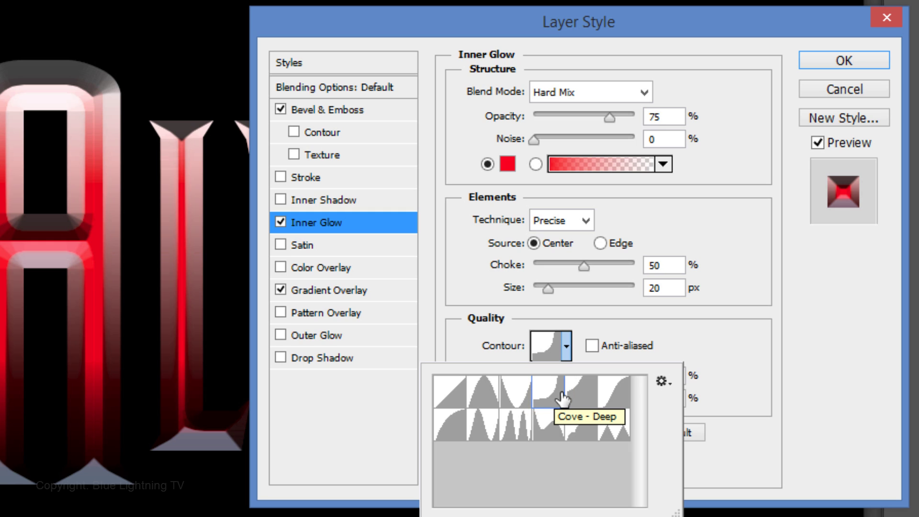
- Make the outer glow black with Normal blending and 16% spread
click(337, 339)
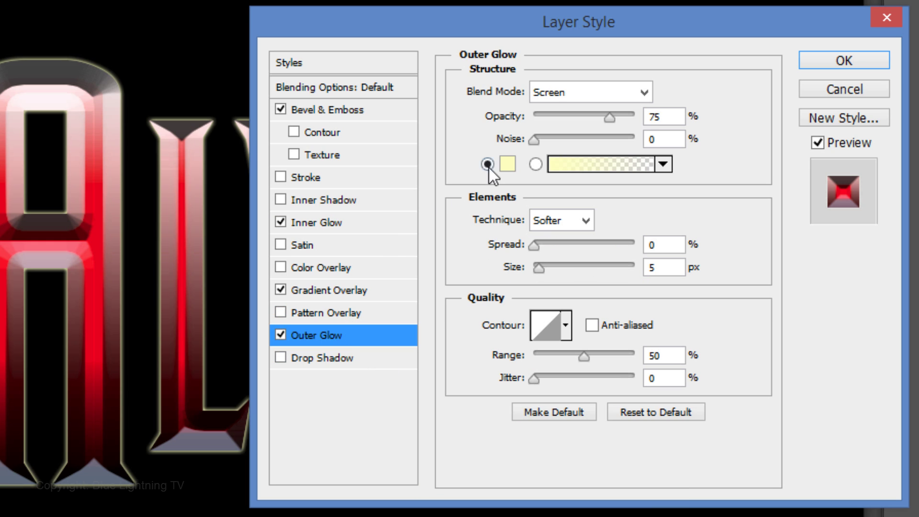
click(507, 165)
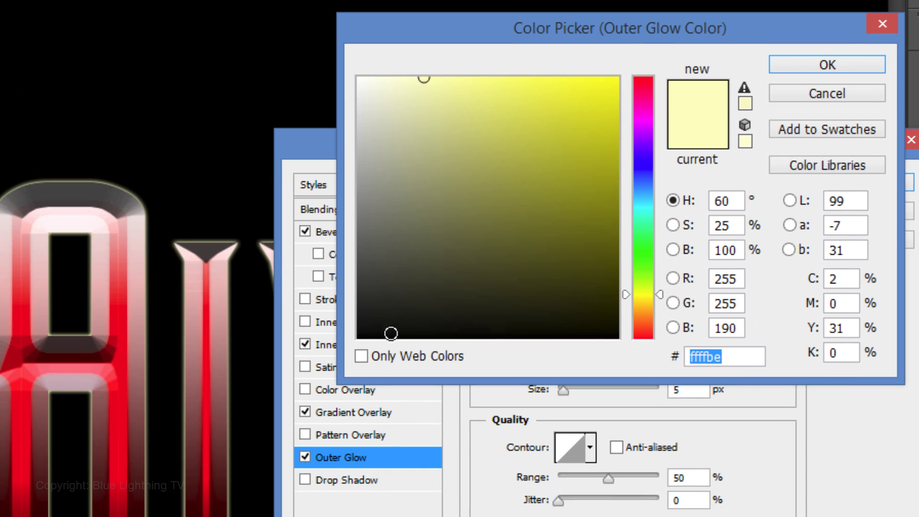
drag(391, 334, 359, 338)
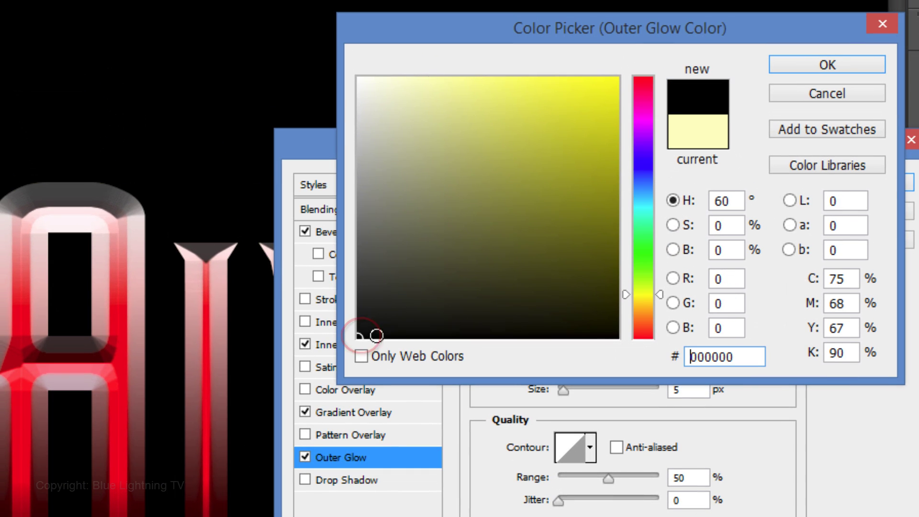
click(801, 70)
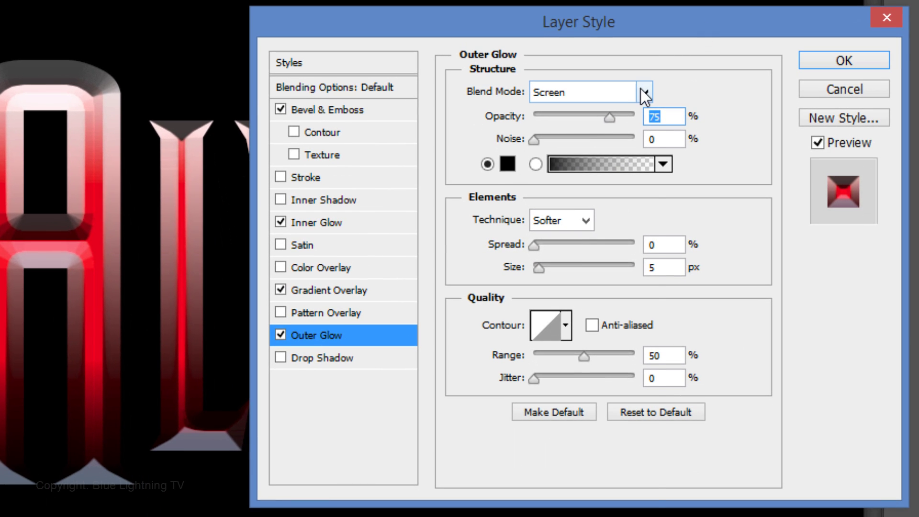
click(641, 90)
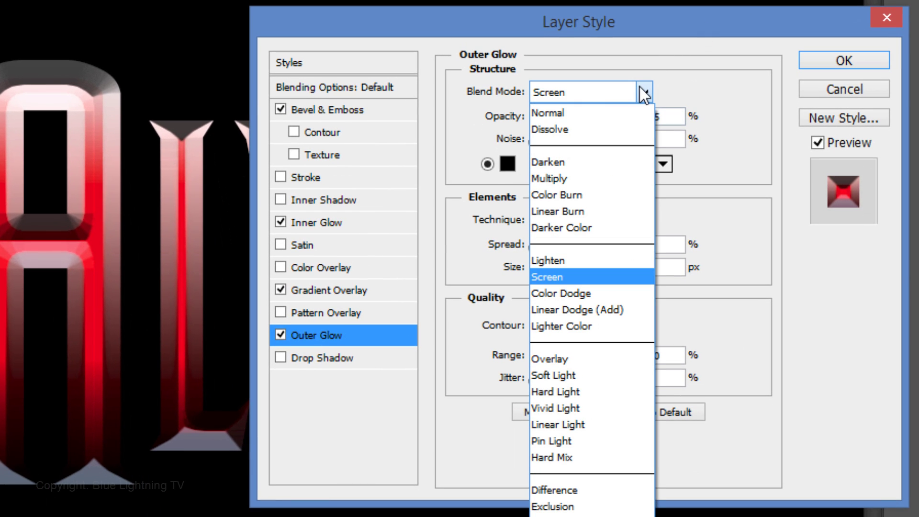
click(602, 112)
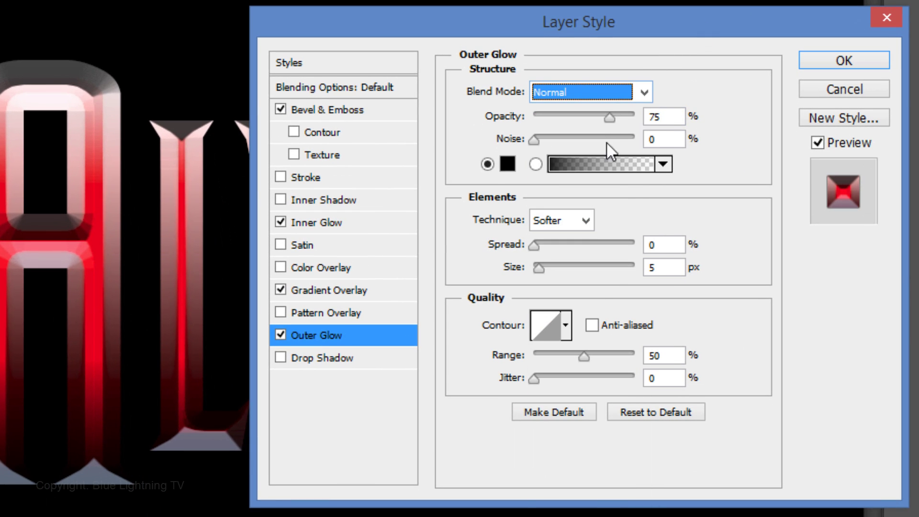
double_click(663, 245)
text(16)
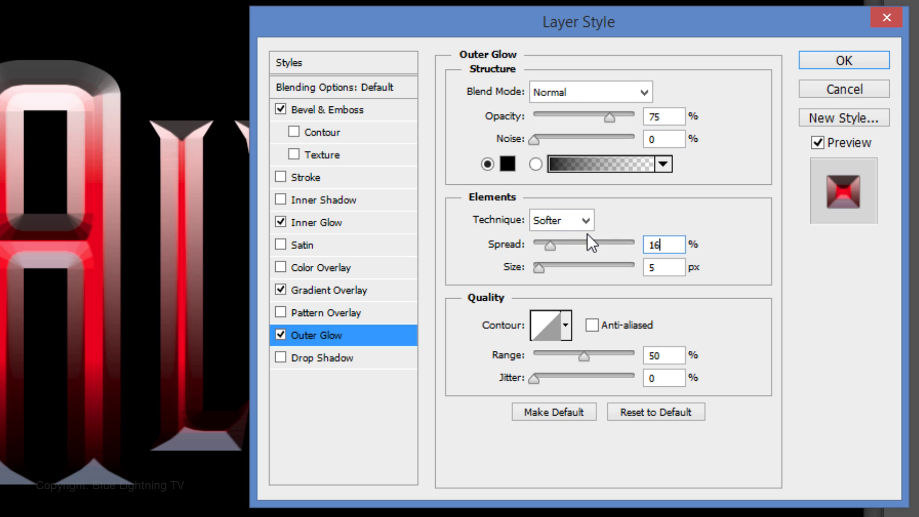
double_click(668, 276)
- Set the outer glow size to 13 px and add a drop shadow at -146° without global light
text(13)
click(345, 357)
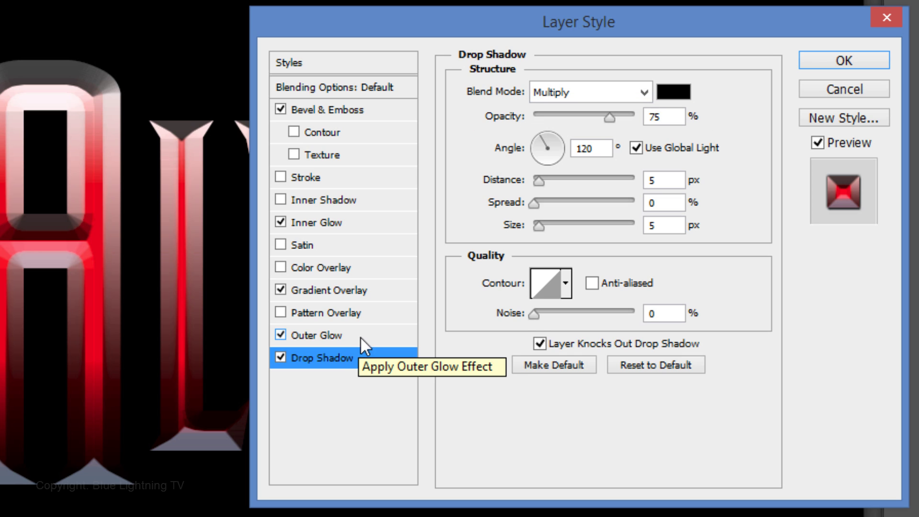
click(631, 150)
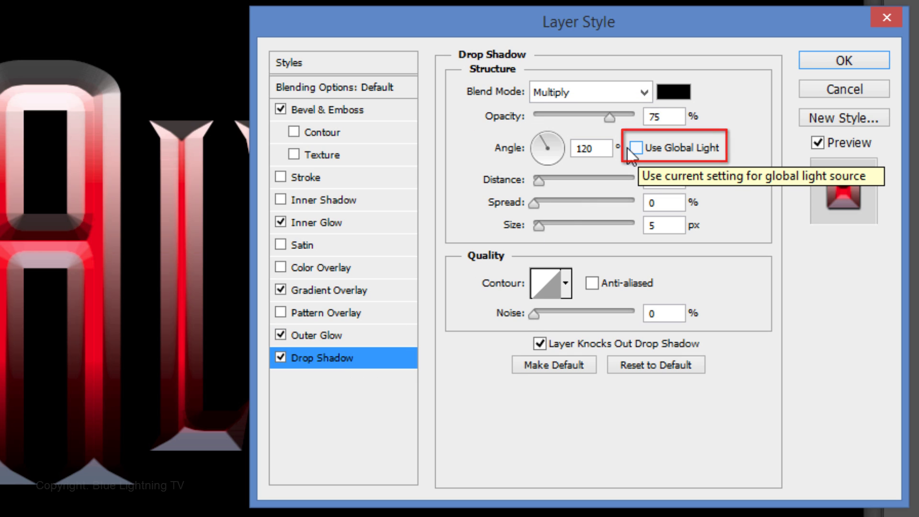
key(shift+Tab)
text(-146)
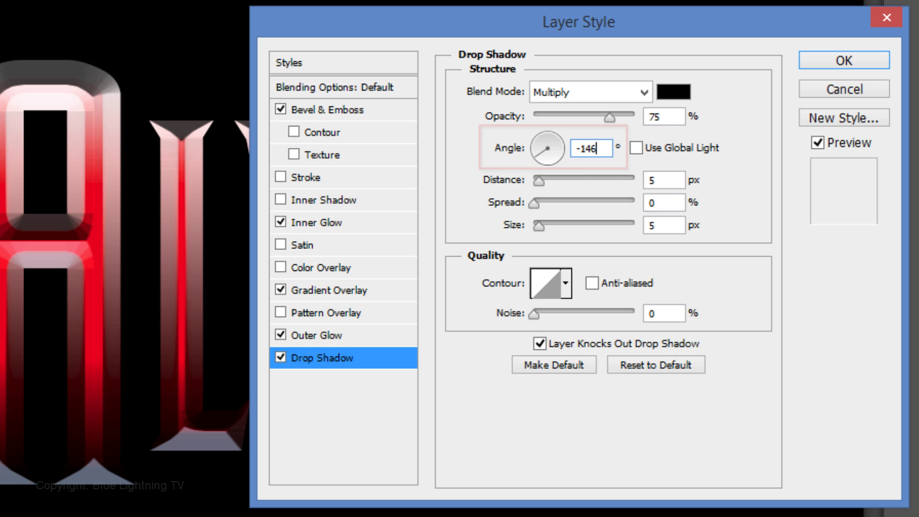
- Set the drop shadow distance to 50 px and size to 20 px
click(668, 182)
text(0)
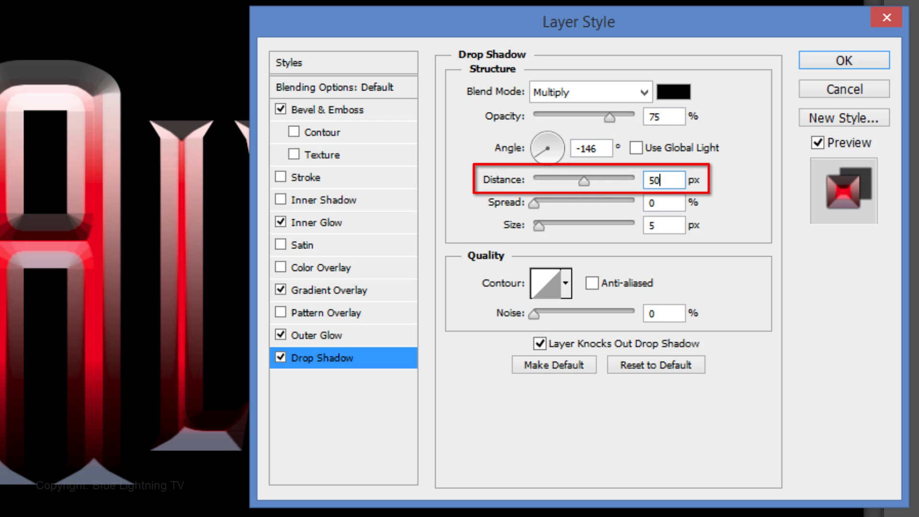
double_click(674, 231)
text(20)
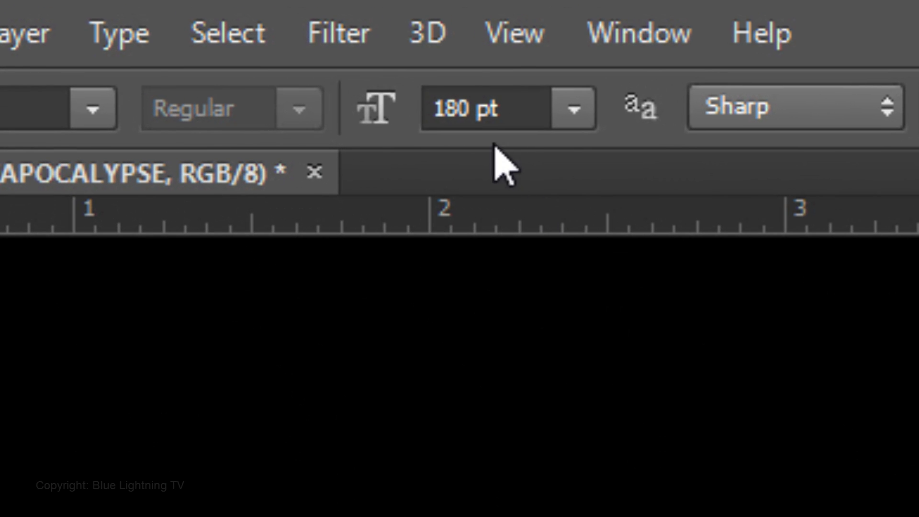
- Replace the 180 pt font size with 300 pt in the options bar
key(BackSpace)
key(BackSpace)
key(BackSpace)
text(300)
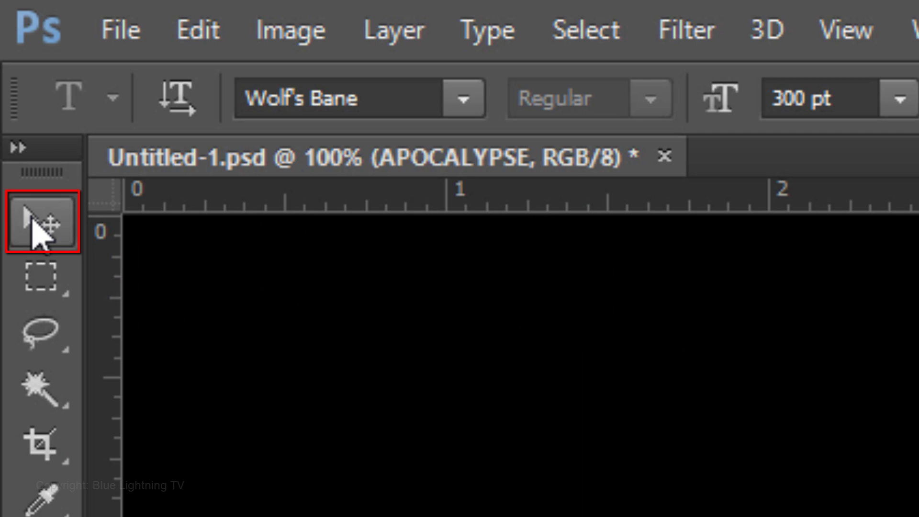
- Shift the white V up and left, then move its layer beneath APOCALYPSE
click(32, 221)
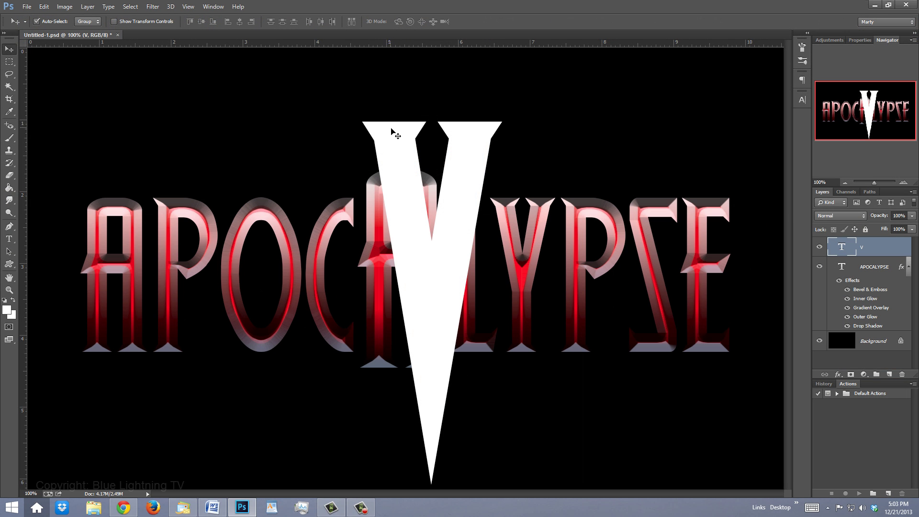
drag(390, 128, 361, 104)
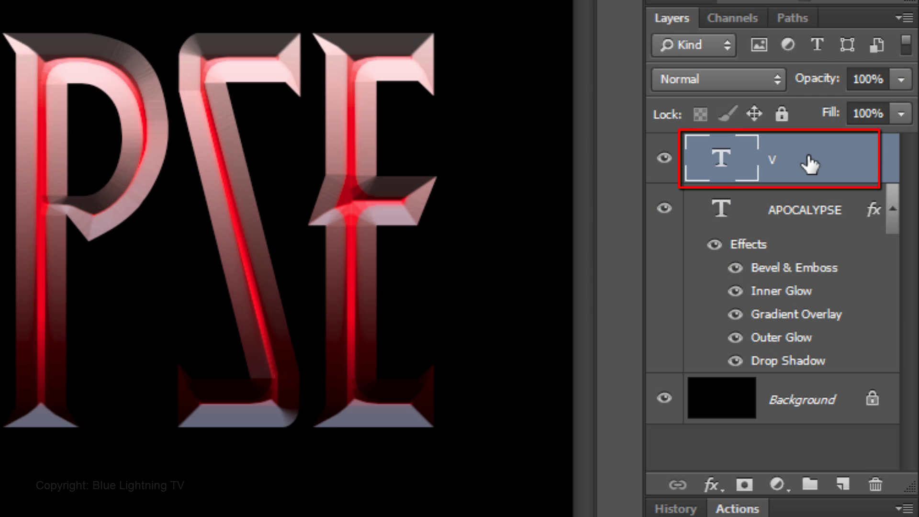
drag(809, 165, 822, 381)
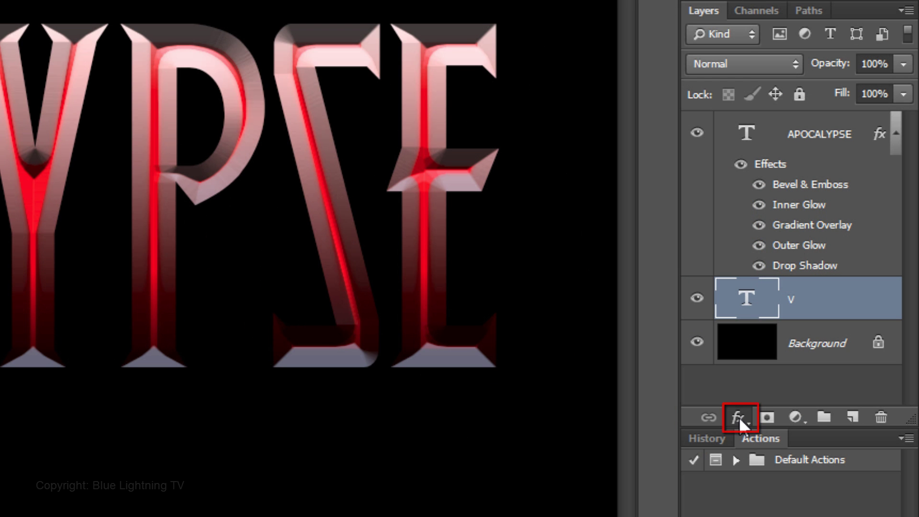
- Add a Chisel Hard, downward Bevel & Emboss of 16 px size to V
click(739, 418)
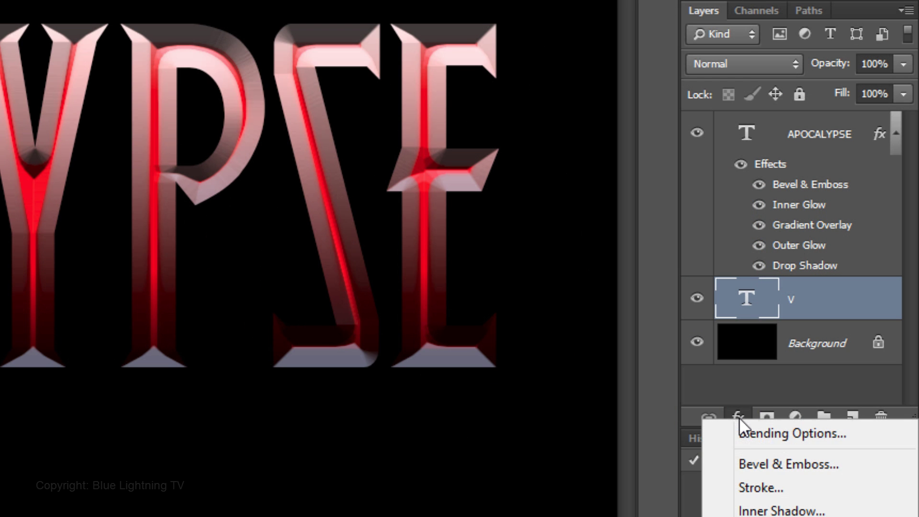
click(741, 465)
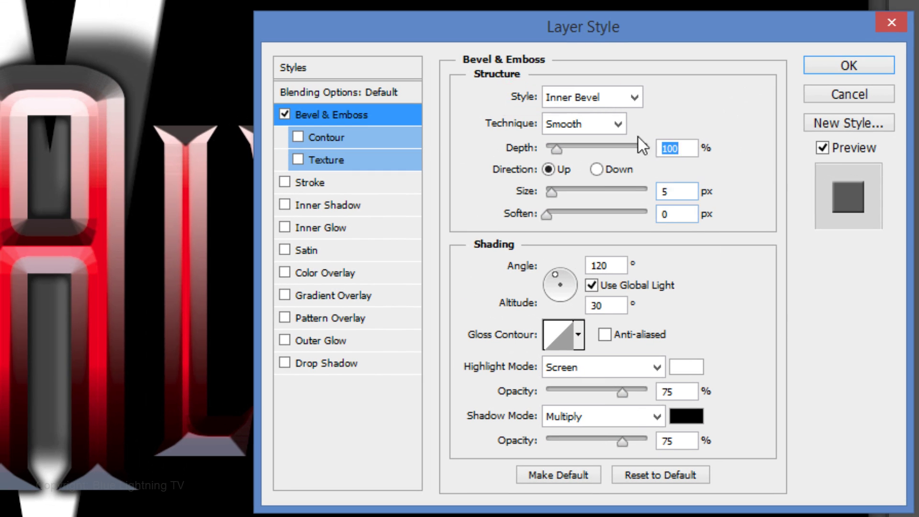
click(619, 125)
click(610, 148)
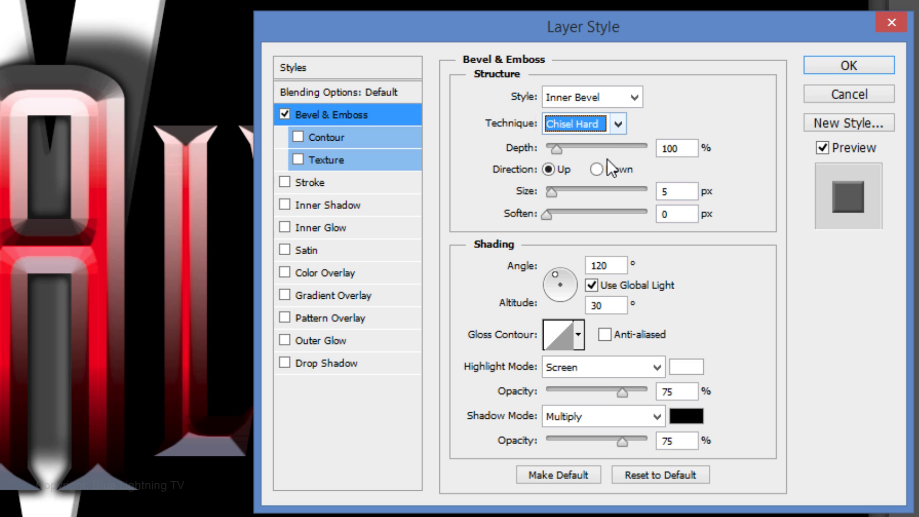
click(598, 168)
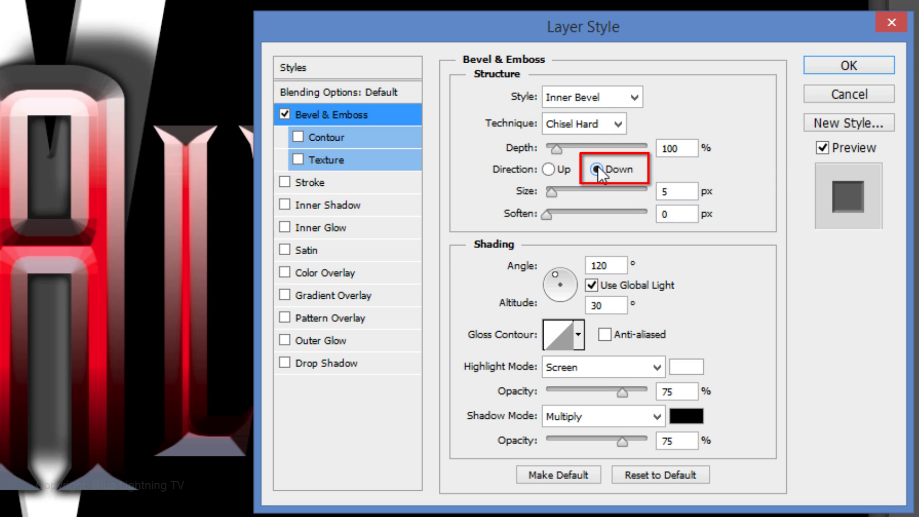
double_click(673, 192)
text(16)
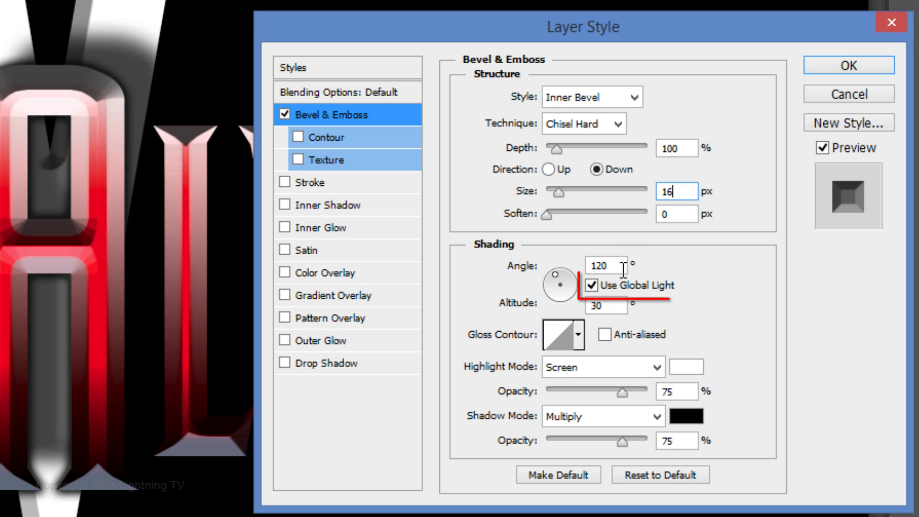
- Turn off Global Light, and set bevel angle 90°, altitude 26° and highlight opacity 0%
click(591, 286)
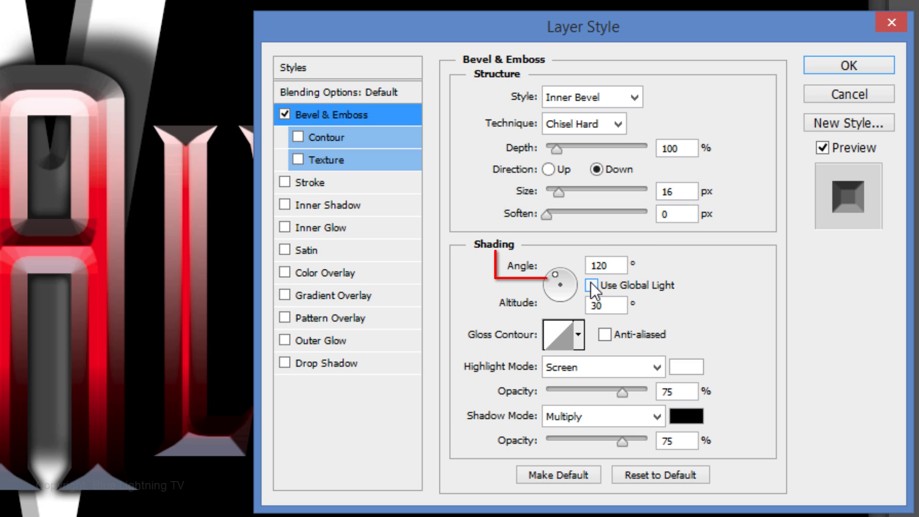
click(585, 272)
text(90)
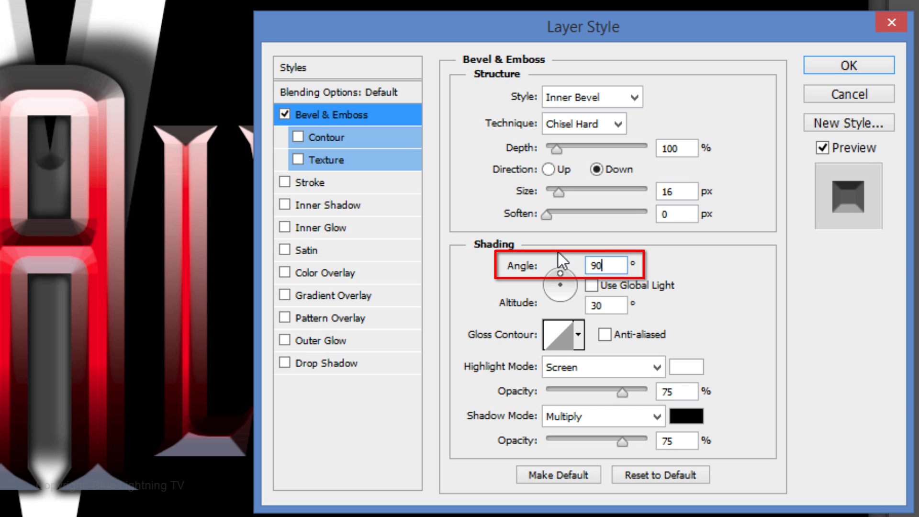
click(610, 307)
text(26)
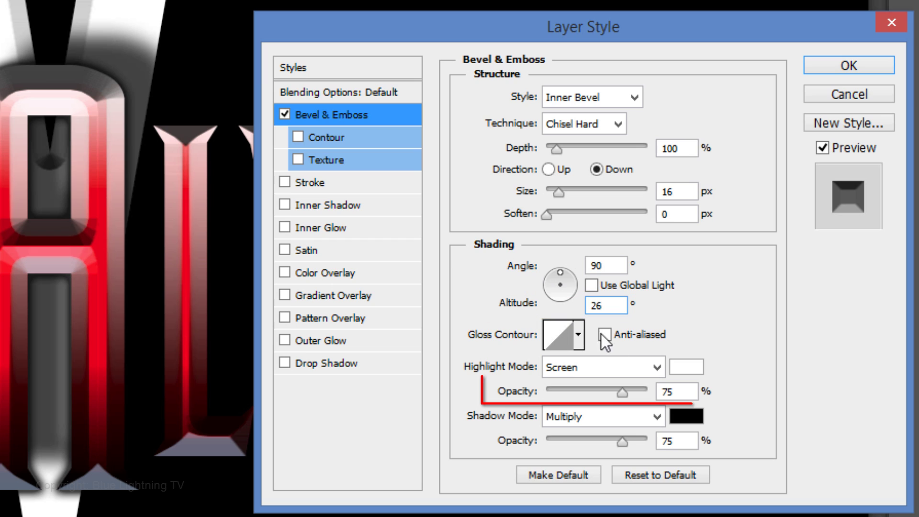
double_click(678, 395)
text(0)
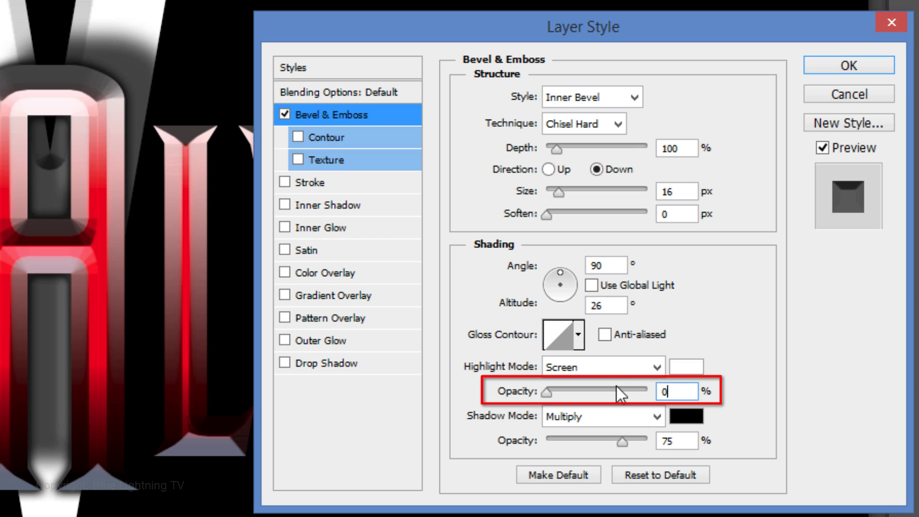
- Enable a red #FF0000 inner glow with Normal blending at 50% opacity
click(324, 227)
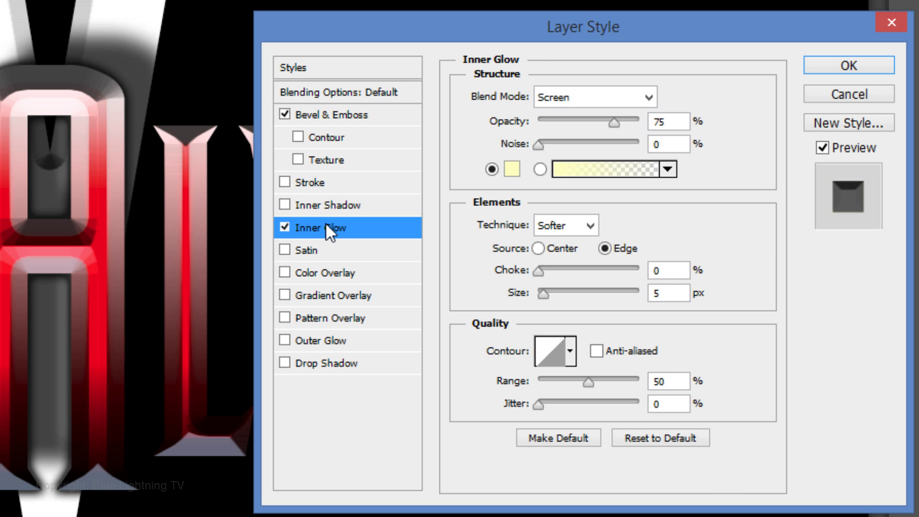
click(513, 170)
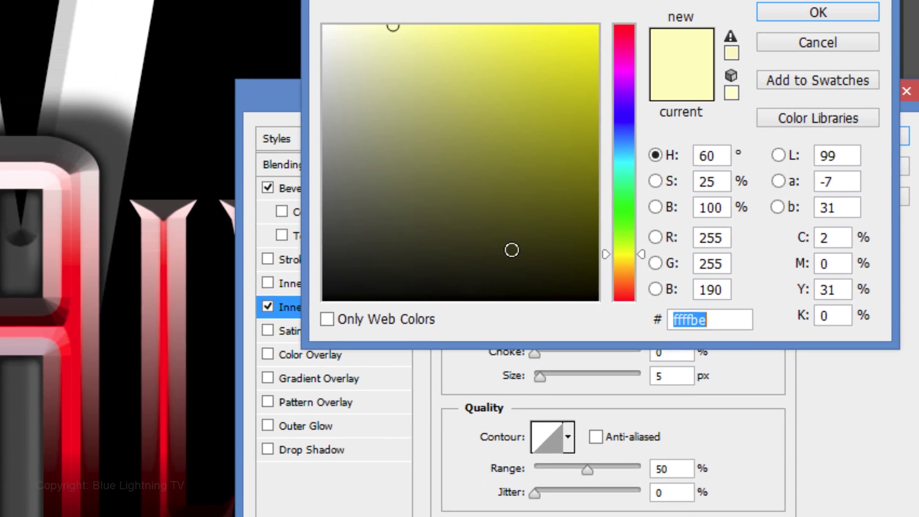
text(FF0000)
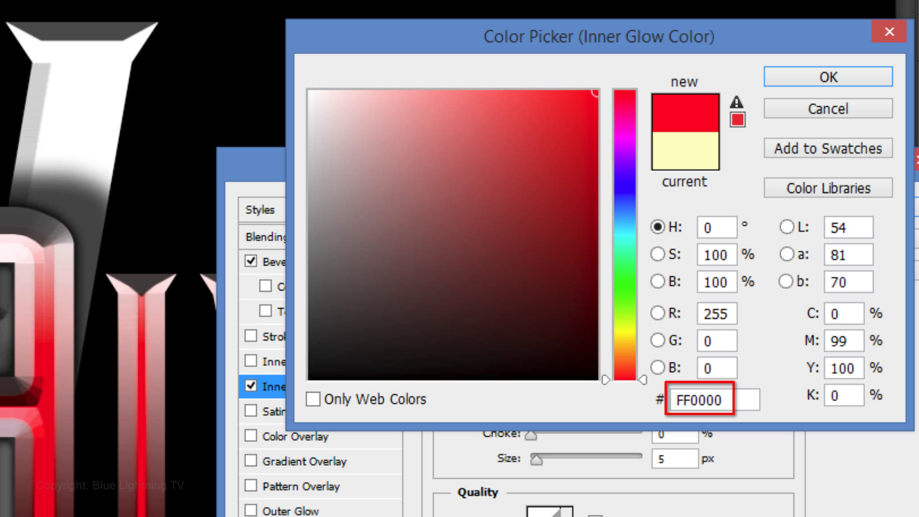
click(797, 81)
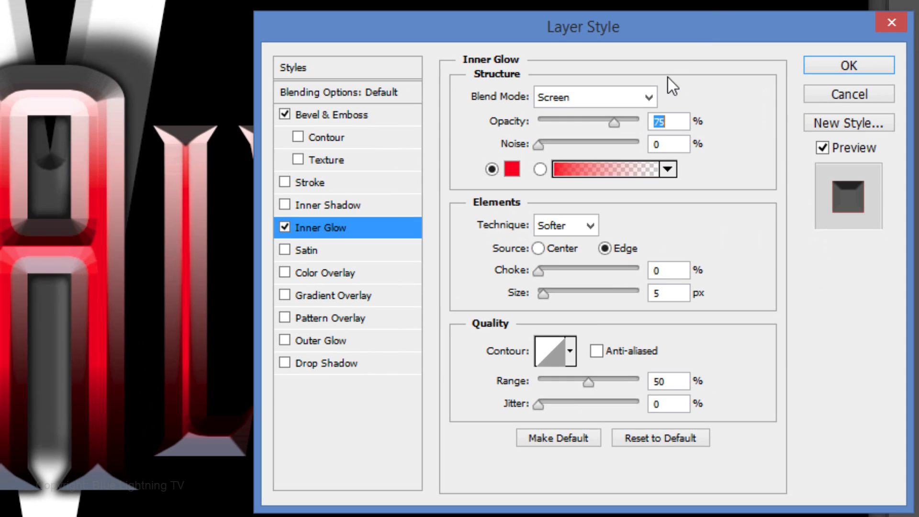
click(649, 96)
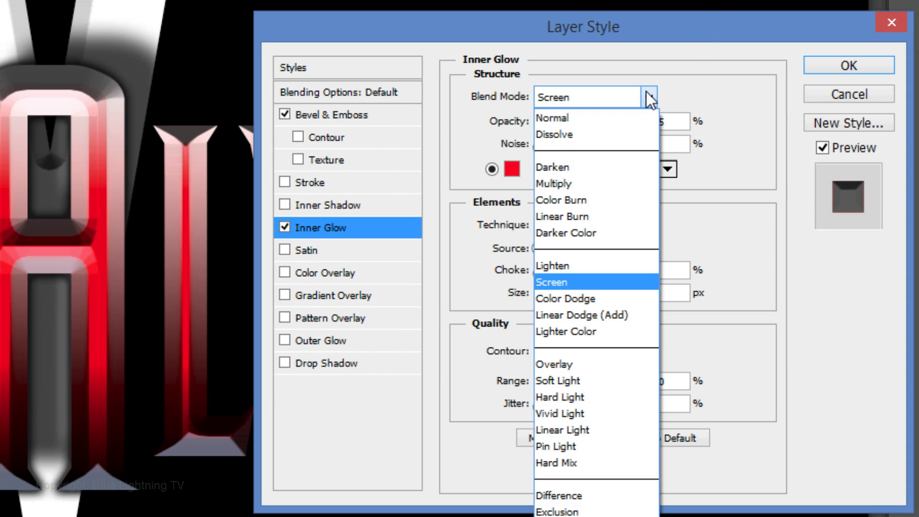
click(620, 115)
double_click(668, 123)
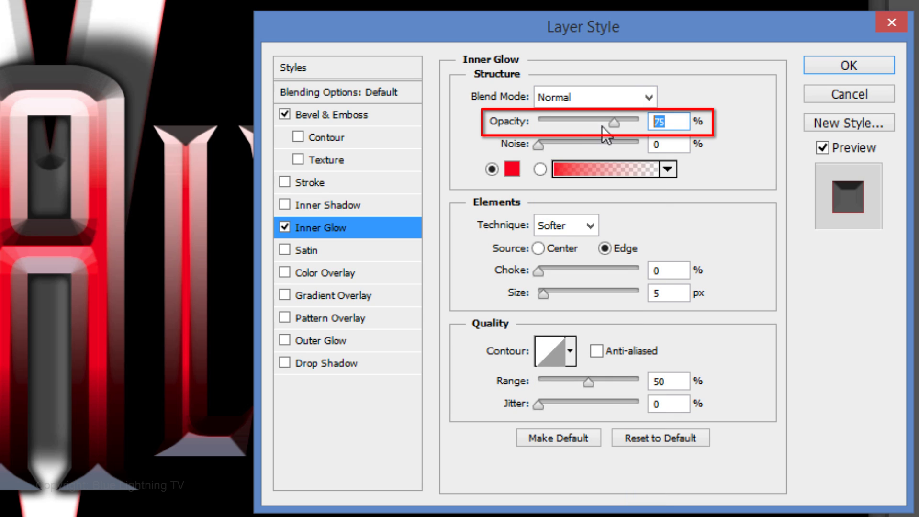
text(50)
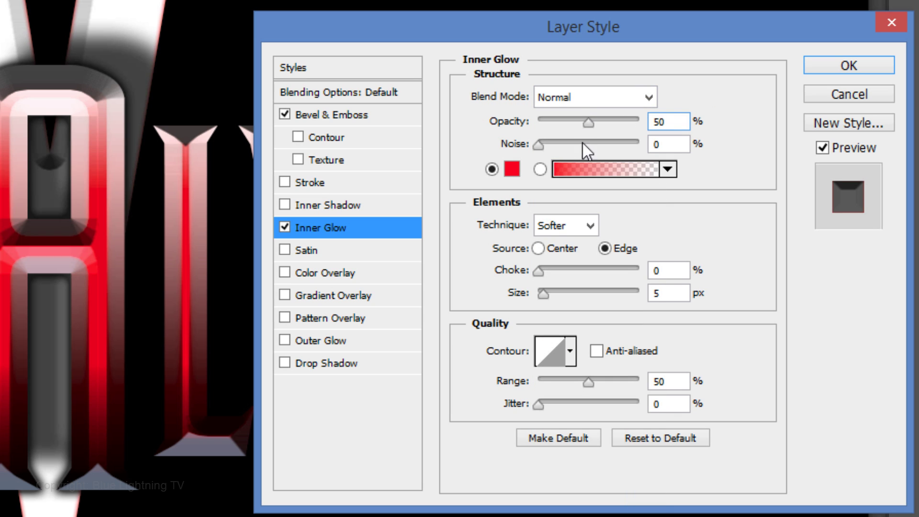
- Set the inner glow to Precise technique, Center source, 50% choke and 20 px size
click(589, 225)
click(566, 260)
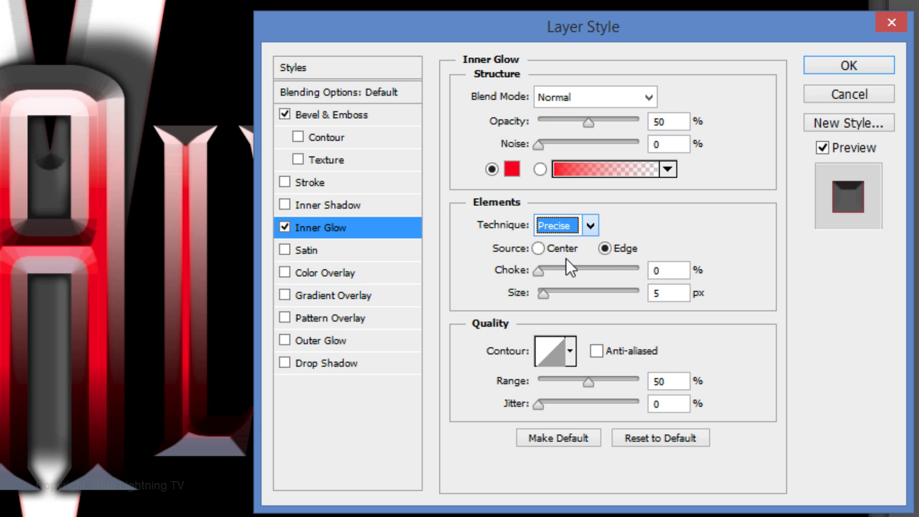
click(537, 247)
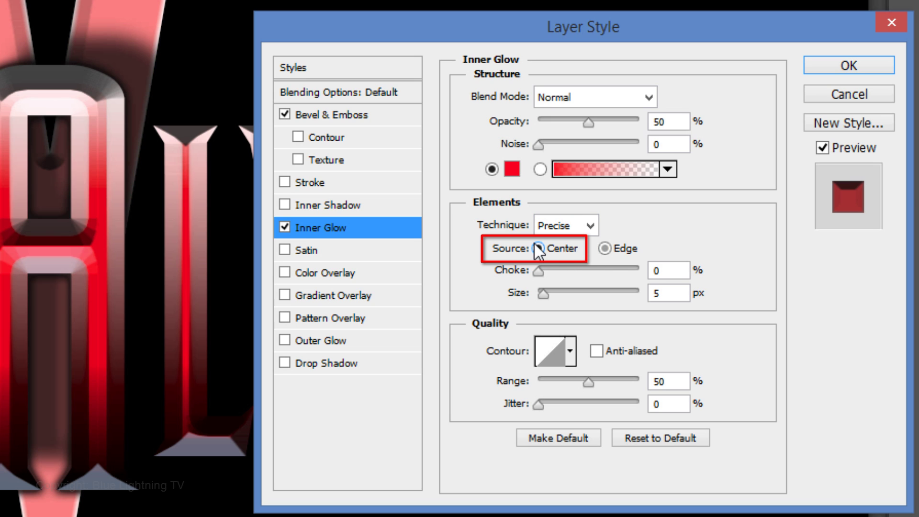
double_click(649, 271)
text(50)
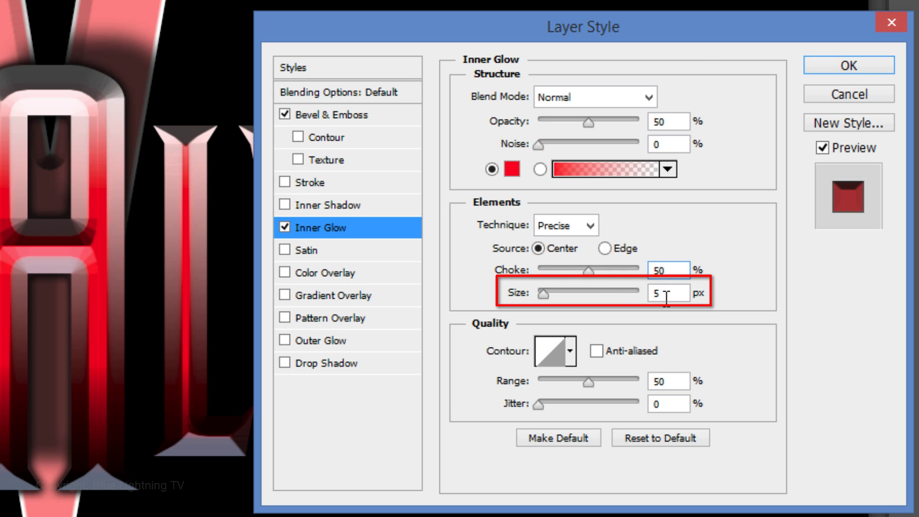
double_click(666, 294)
text(20)
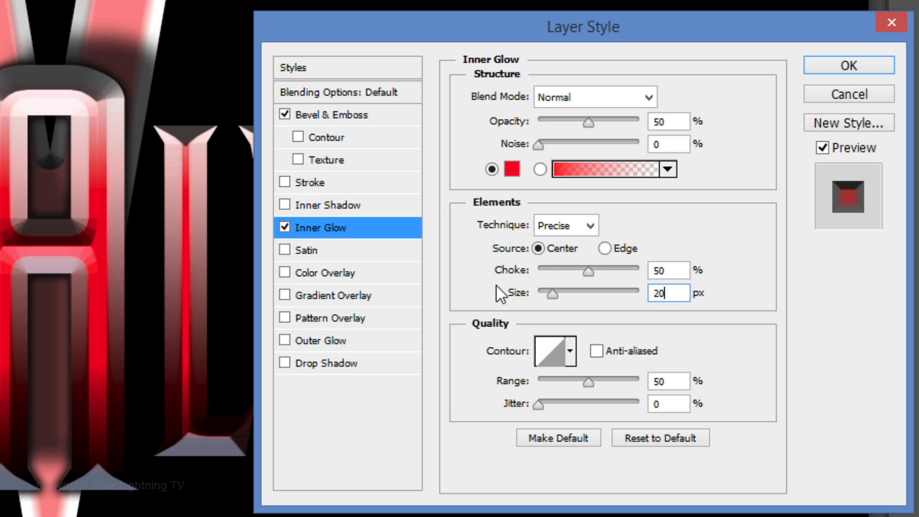
- Enable a Normal outer glow at 100% opacity, colour #BEDAFF, size 180 px
click(315, 337)
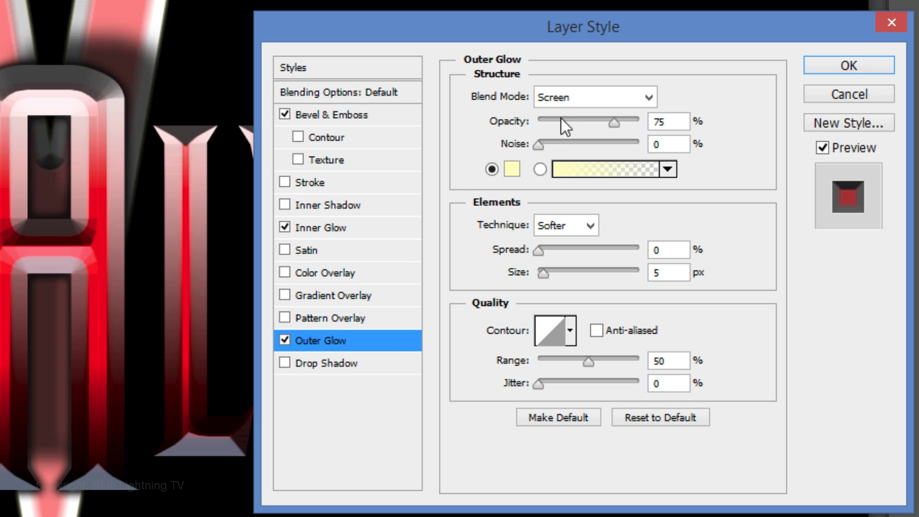
click(591, 100)
click(579, 117)
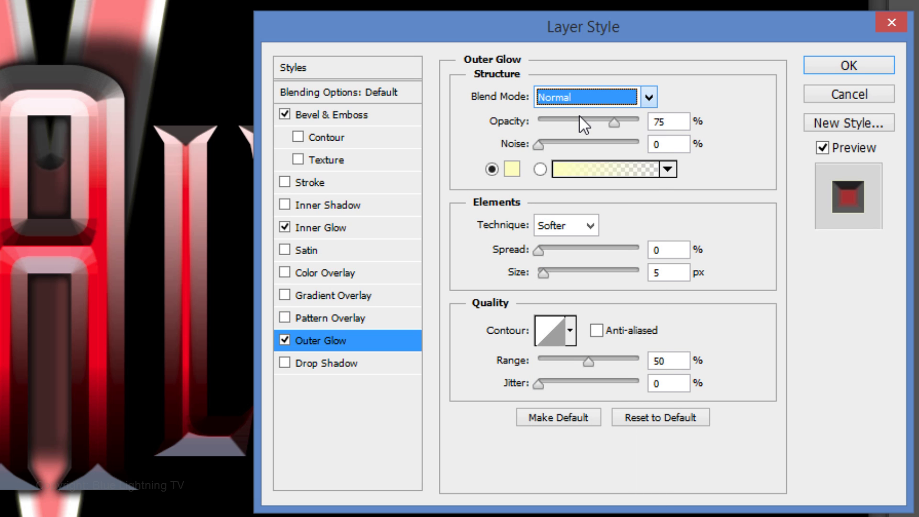
drag(613, 123, 644, 123)
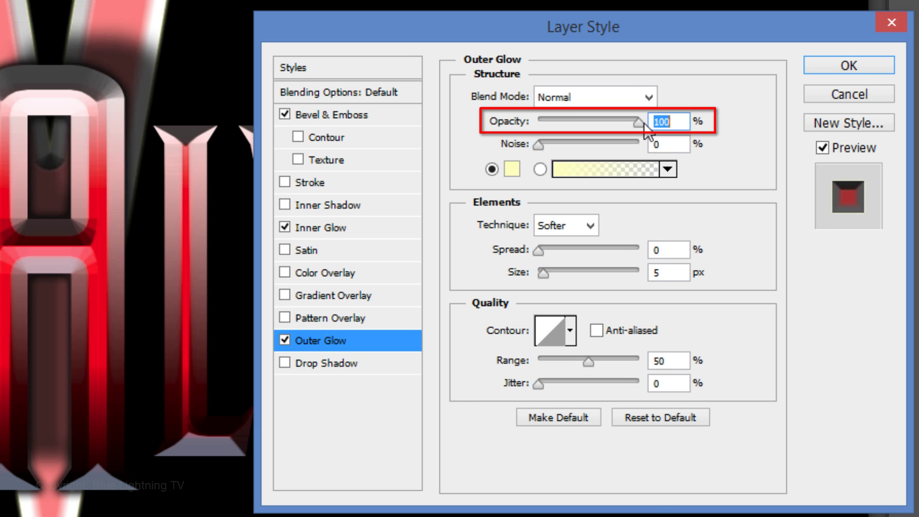
click(512, 170)
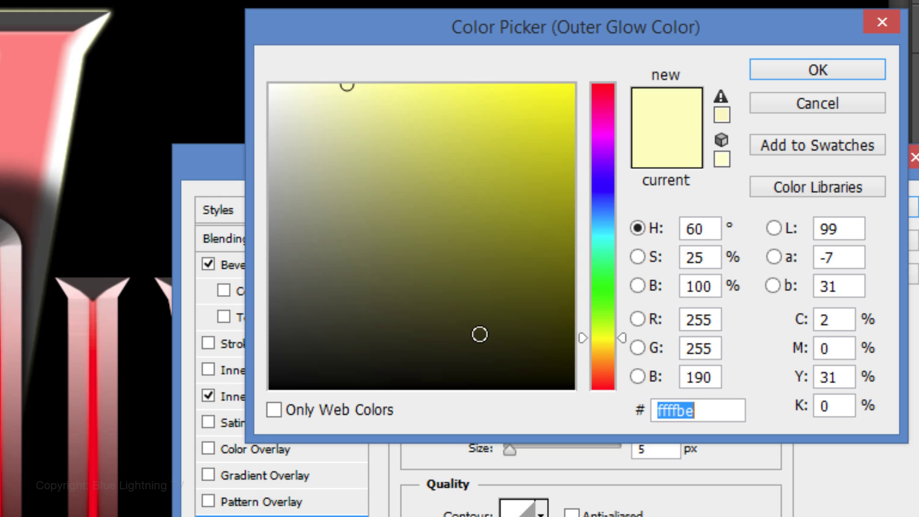
text(BEDAFF)
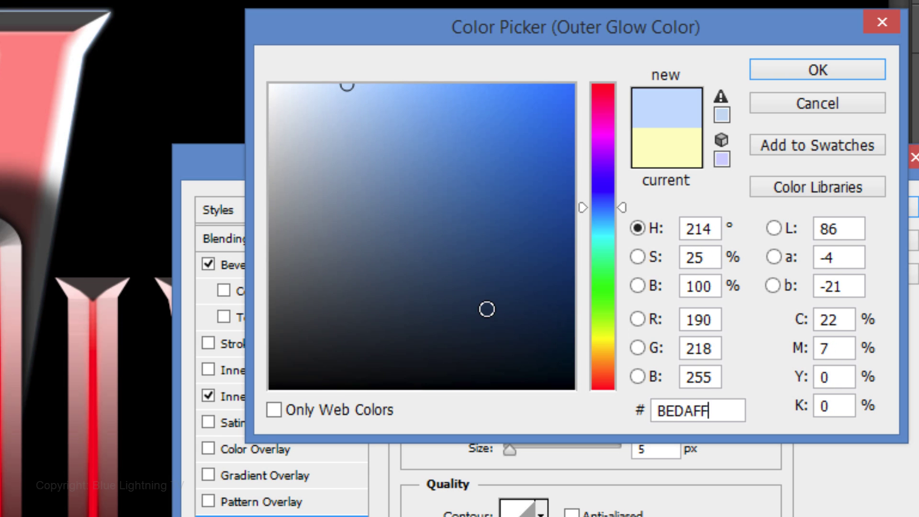
click(776, 70)
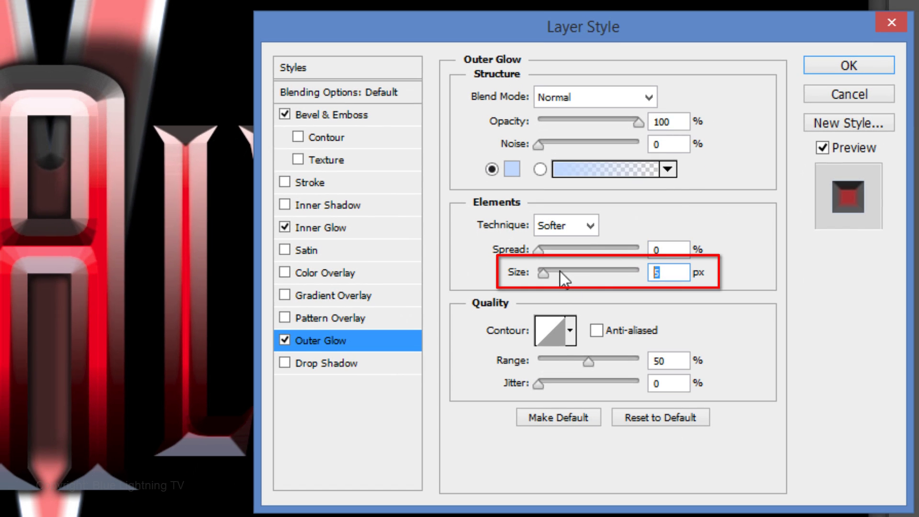
click(682, 271)
text(18)
click(577, 268)
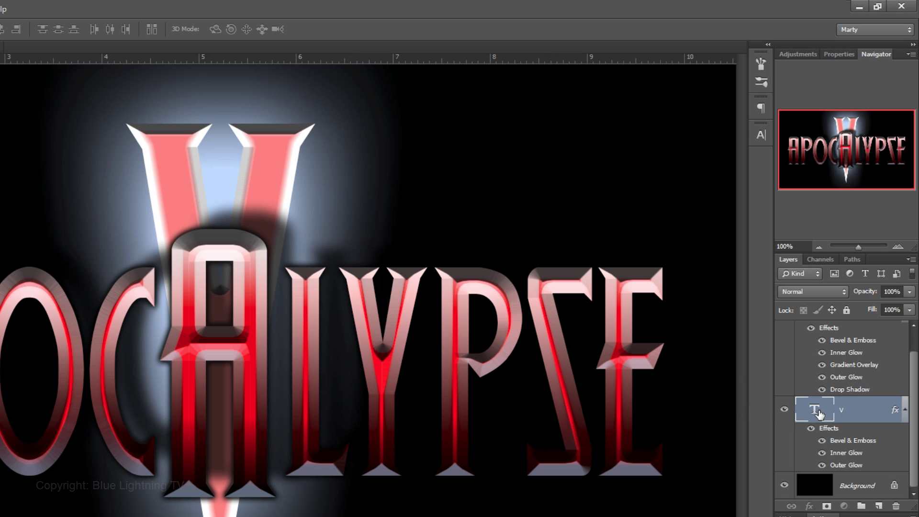
- Recolour the V text from white to black (#000000)
double_click(819, 411)
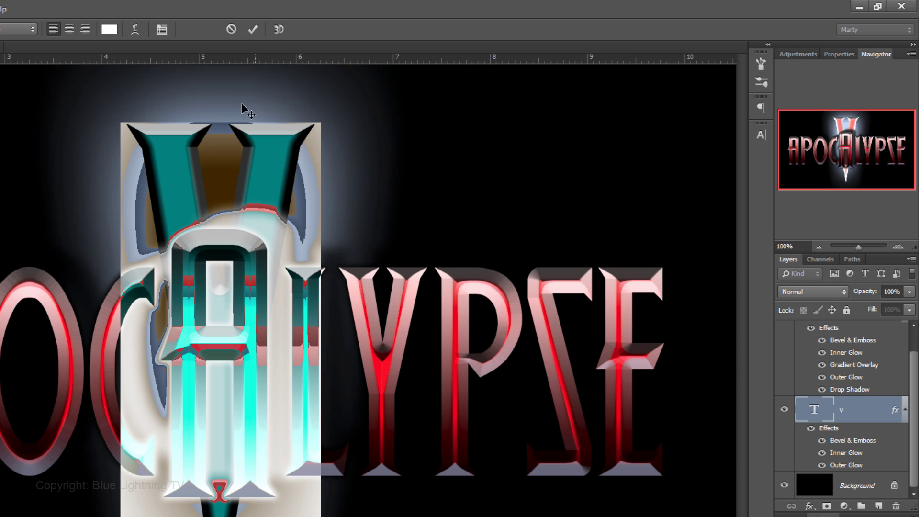
click(118, 33)
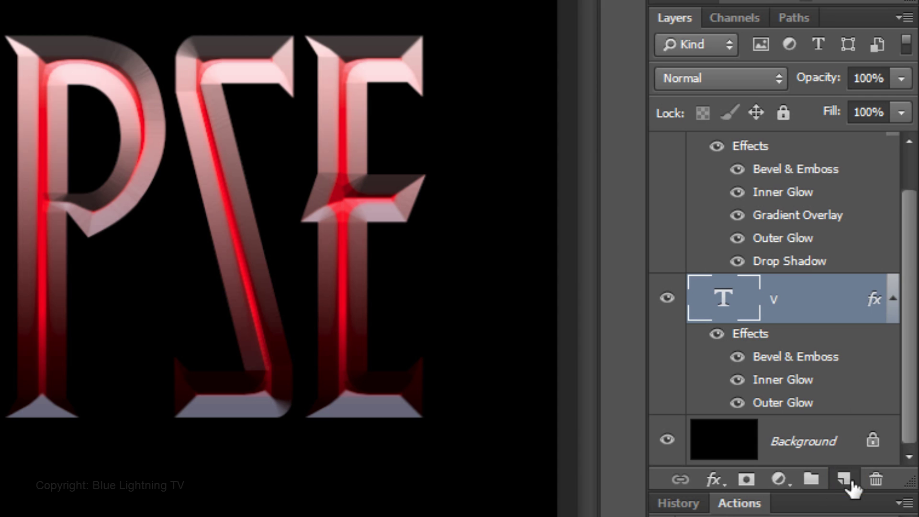
- Create Layer 1 above the V and fill it with default black
click(848, 483)
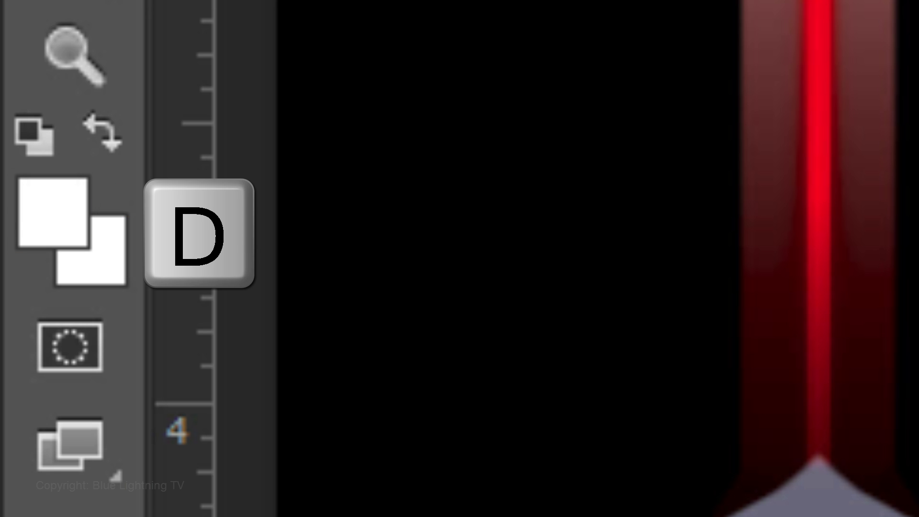
key(d)
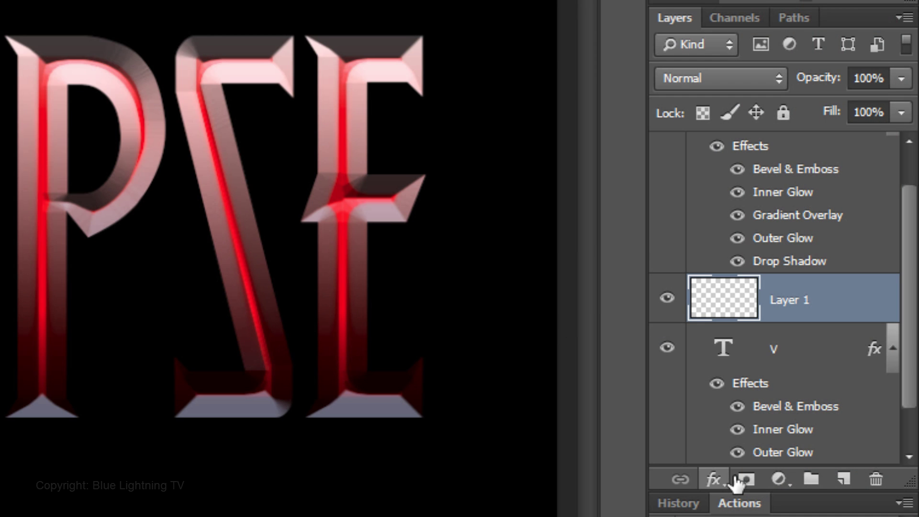
key(alt+Delete)
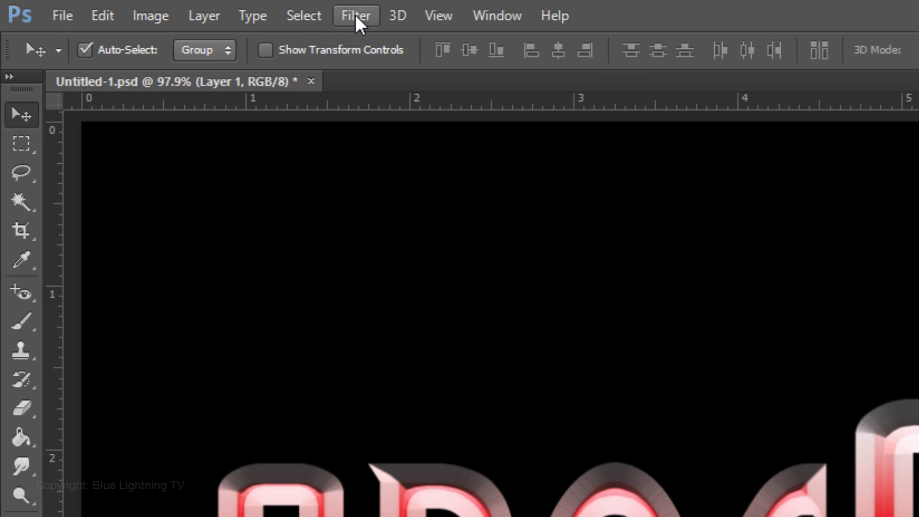
- Render Clouds, then Difference Clouds, reapplying Difference Clouds three more times on Layer 1
click(355, 14)
mouse_move(376, 346)
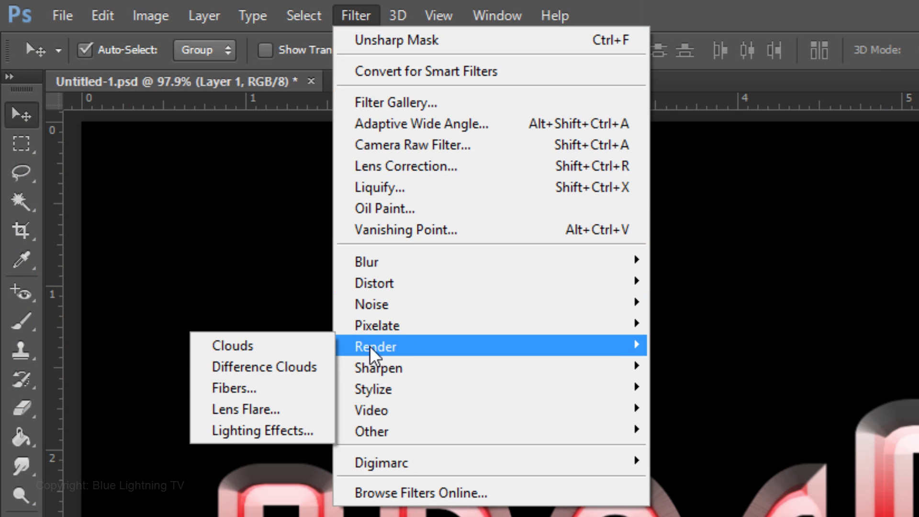
click(273, 349)
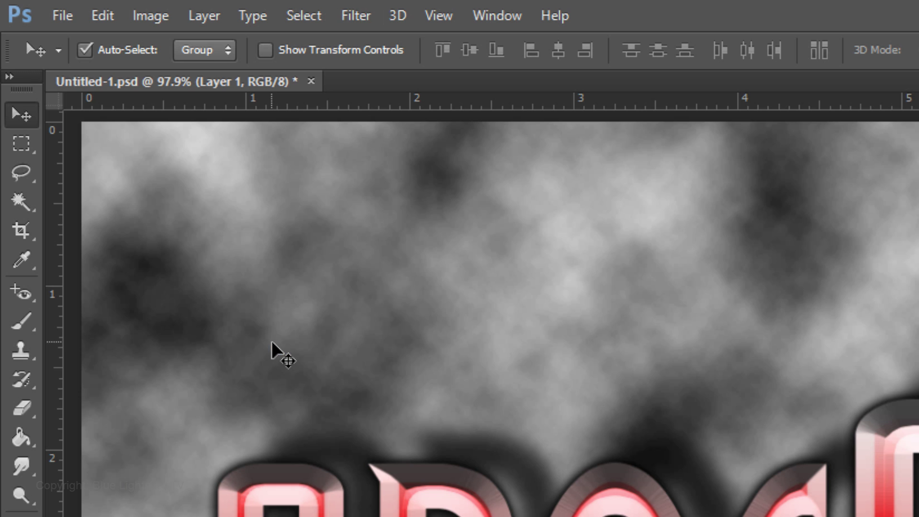
click(357, 15)
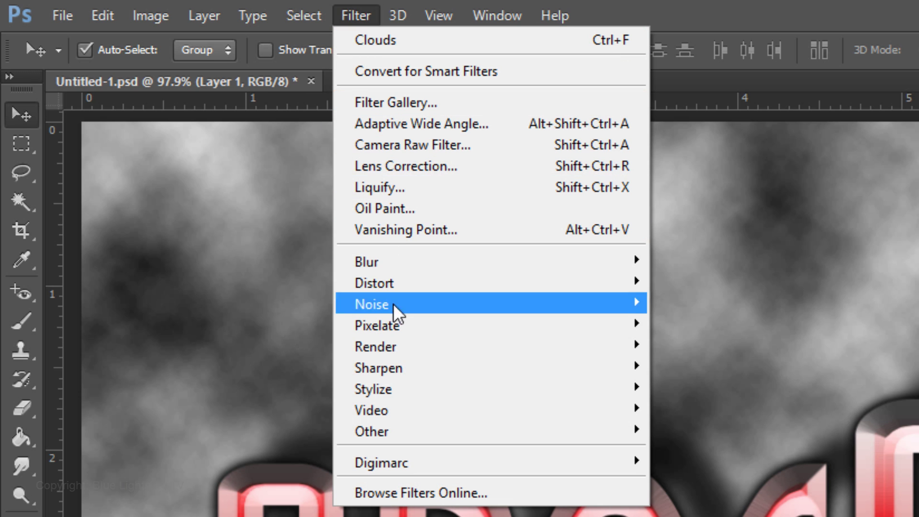
mouse_move(376, 346)
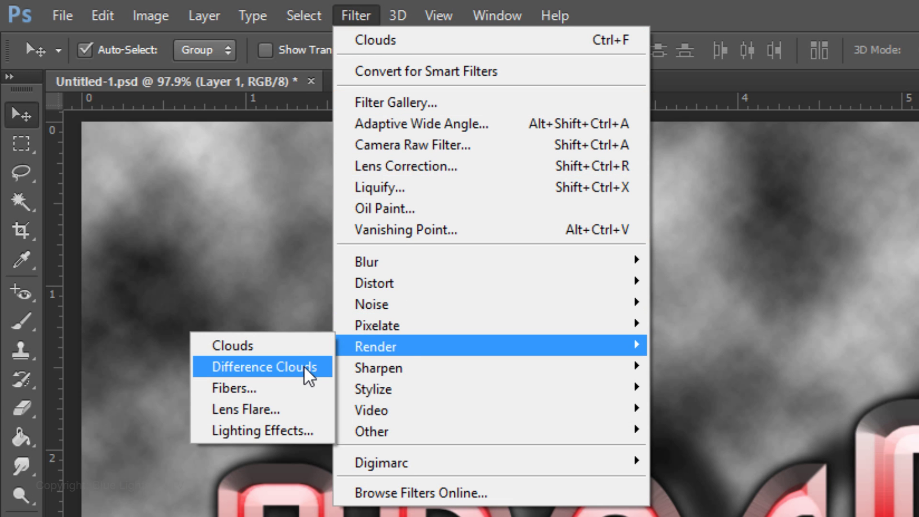
click(305, 368)
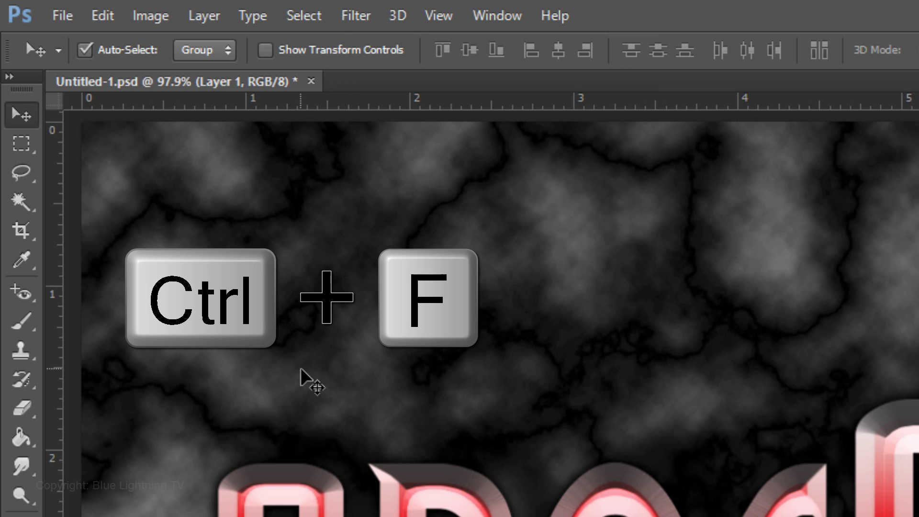
key(ctrl+f)
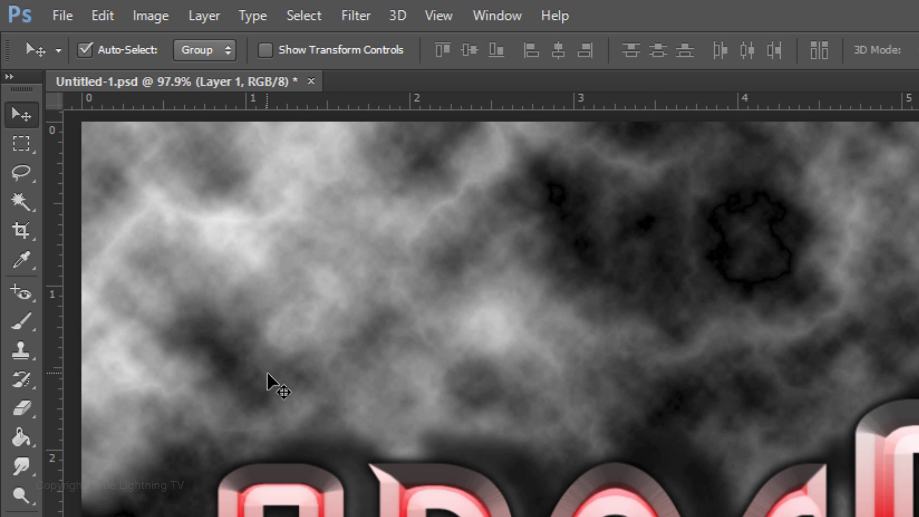
key(ctrl+f)
key(ctrl+f)
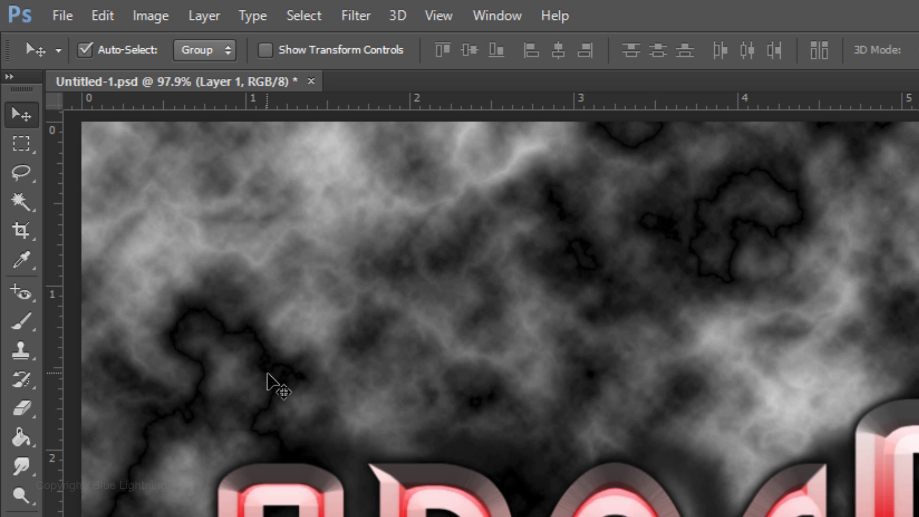
key(ctrl+f)
key(ctrl+f)
key(ctrl+f)
key(ctrl+f)
key(ctrl+f)
key(ctrl+f)
key(ctrl+f)
key(ctrl+f)
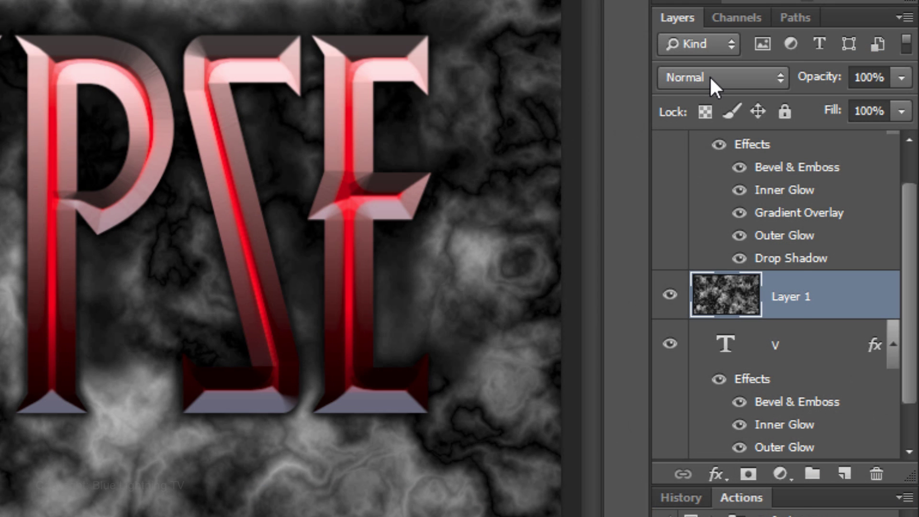
- Open Layer 1's blend mode dropdown at the top of the Layers panel
click(711, 77)
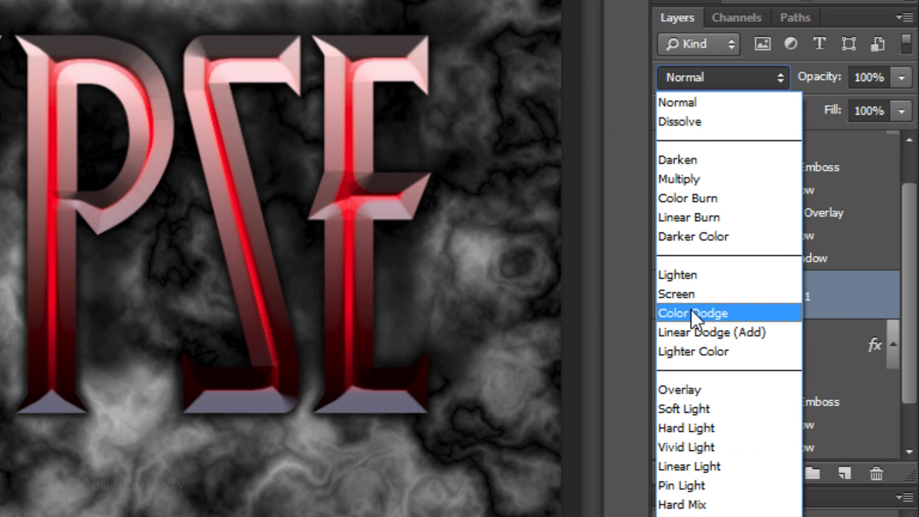